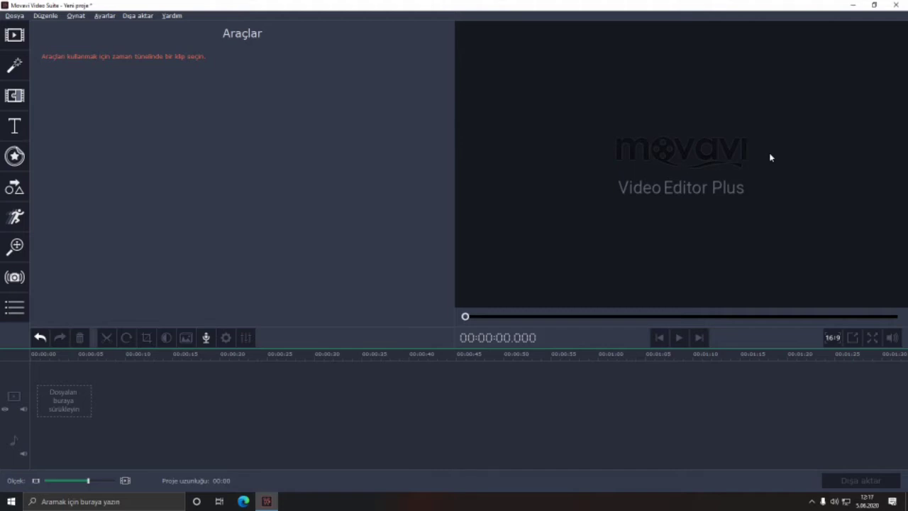
# - Add the sample videos Şehir, Statik, Volkan and Fırtına one after another to the video track
pyautogui.click(812, 501)
pyautogui.click(13, 40)
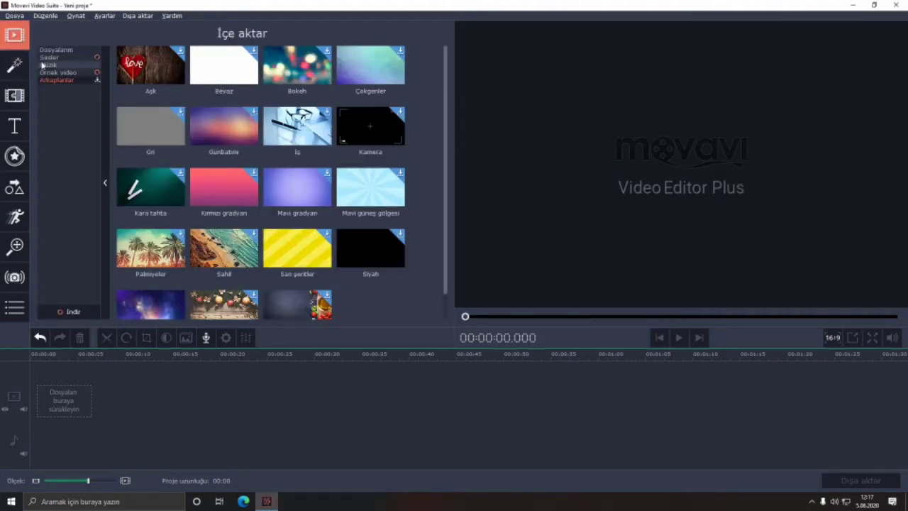
pyautogui.click(64, 50)
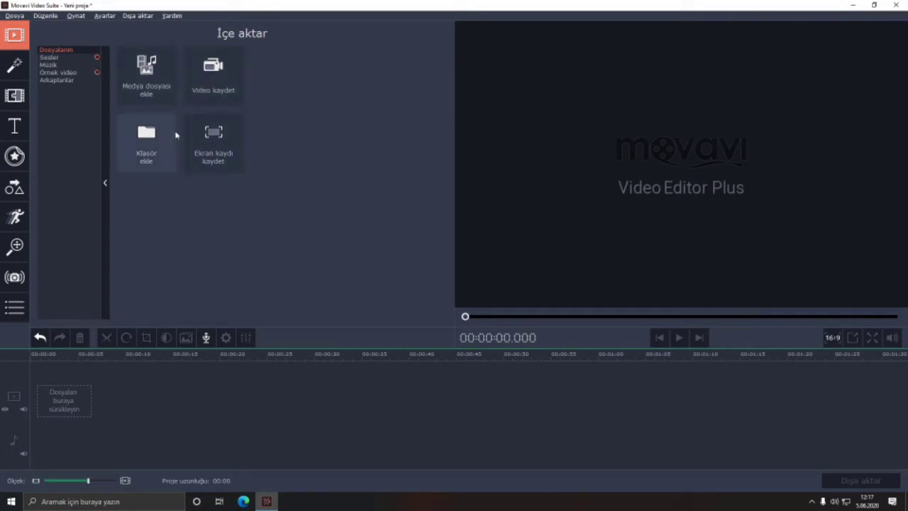
pyautogui.click(81, 74)
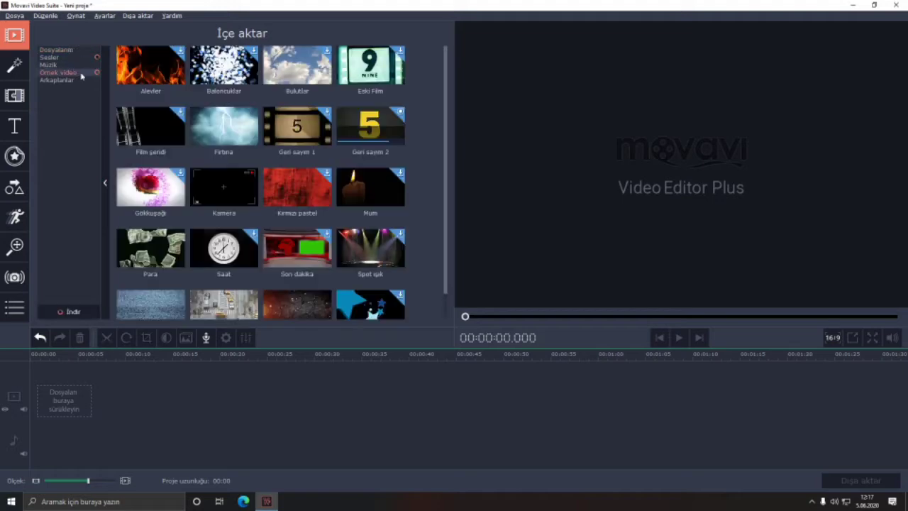
pyautogui.scroll(-1, 210, 88)
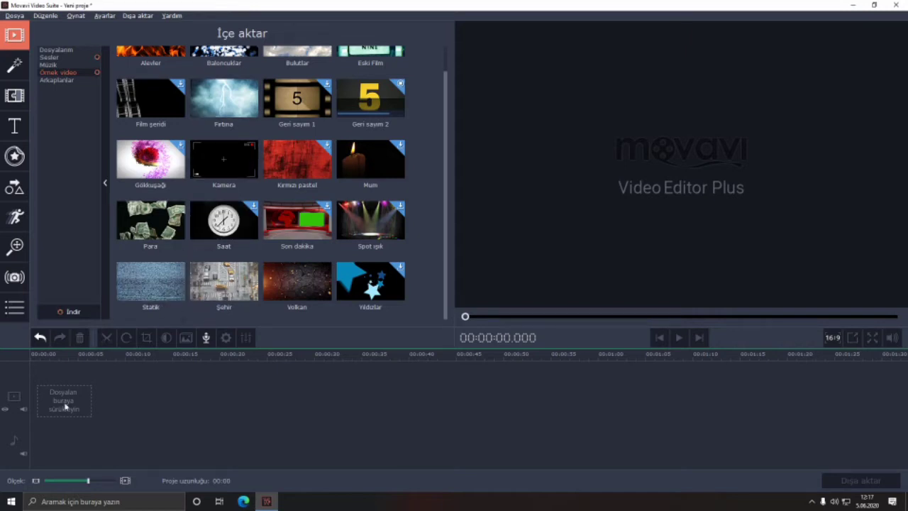
pyautogui.moveTo(66, 406); pyautogui.dragTo(65, 405)
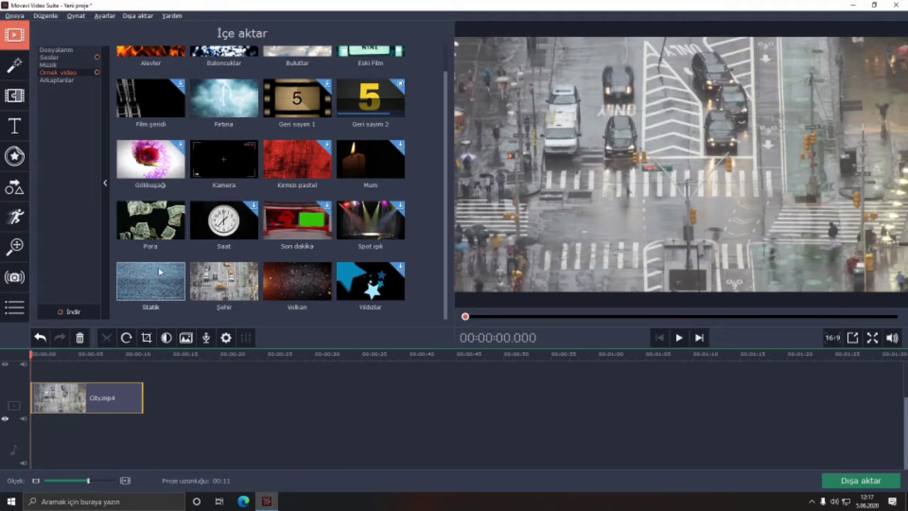
pyautogui.moveTo(161, 272); pyautogui.dragTo(188, 406)
pyautogui.moveTo(297, 281); pyautogui.dragTo(363, 409)
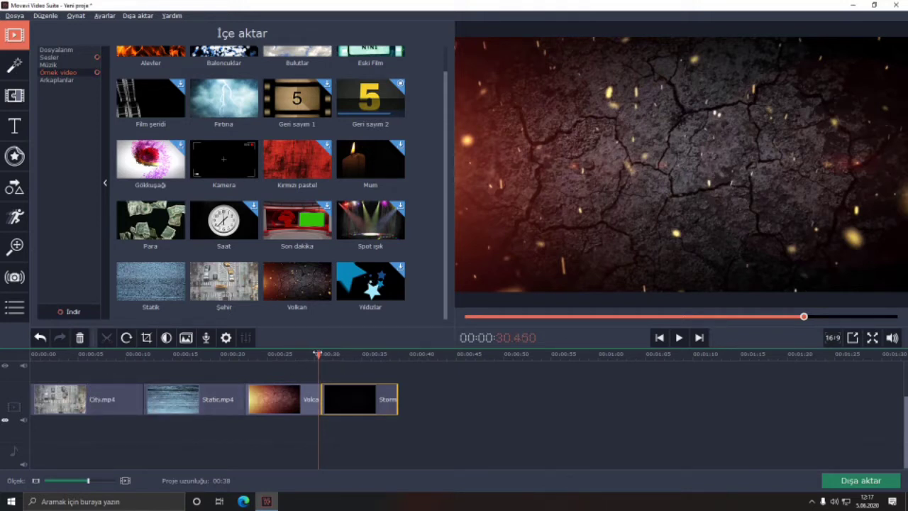
# - Split the City.mp4 clip at about 6.5 seconds
pyautogui.click(84, 389)
pyautogui.click(68, 401)
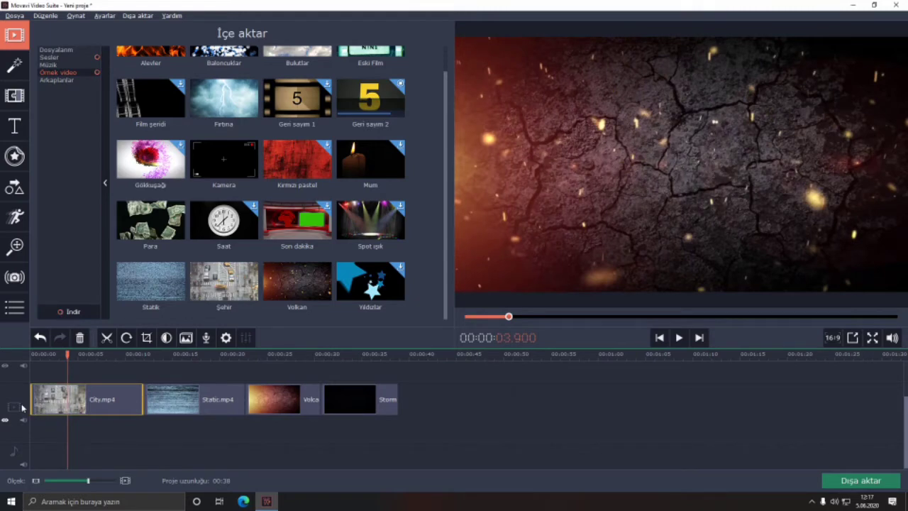
pyautogui.moveTo(66, 349); pyautogui.dragTo(95, 347)
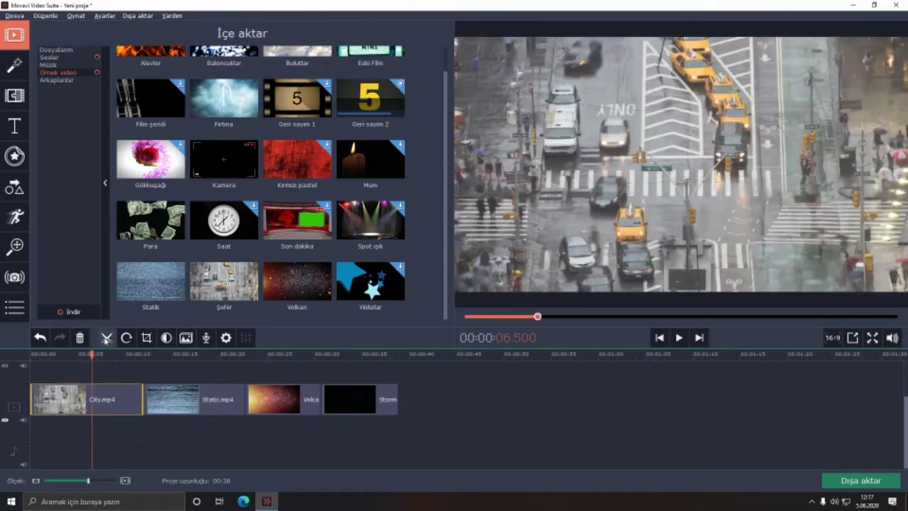
pyautogui.click(107, 338)
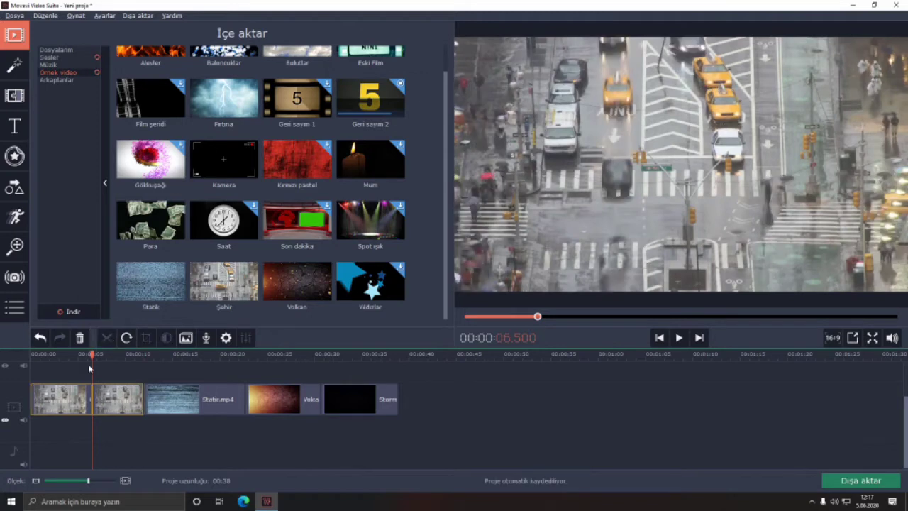
# - Split the Static.mp4 clip at about 20.1 seconds
pyautogui.moveTo(91, 369); pyautogui.dragTo(208, 368)
pyautogui.click(221, 402)
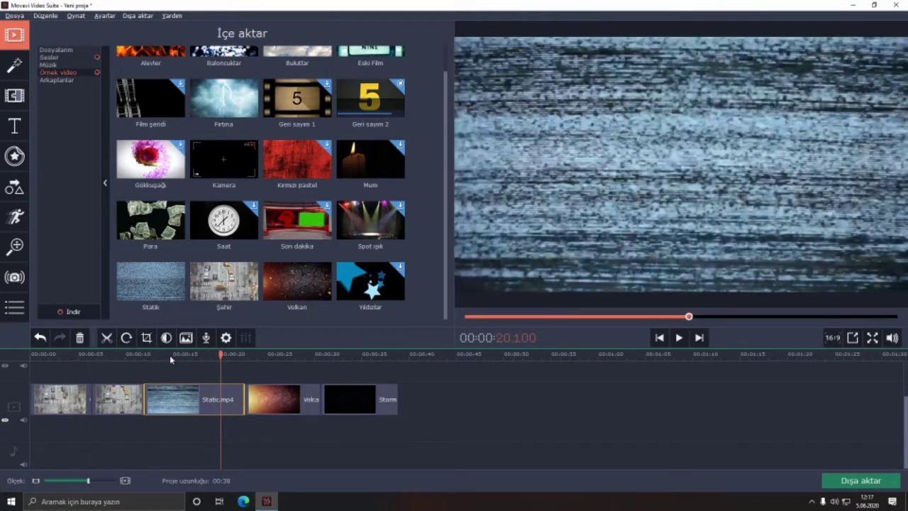
pyautogui.click(106, 338)
# - Split the Volcano clip near its middle and the Storm clip at about 36.35 seconds
pyautogui.moveTo(220, 357); pyautogui.dragTo(300, 357)
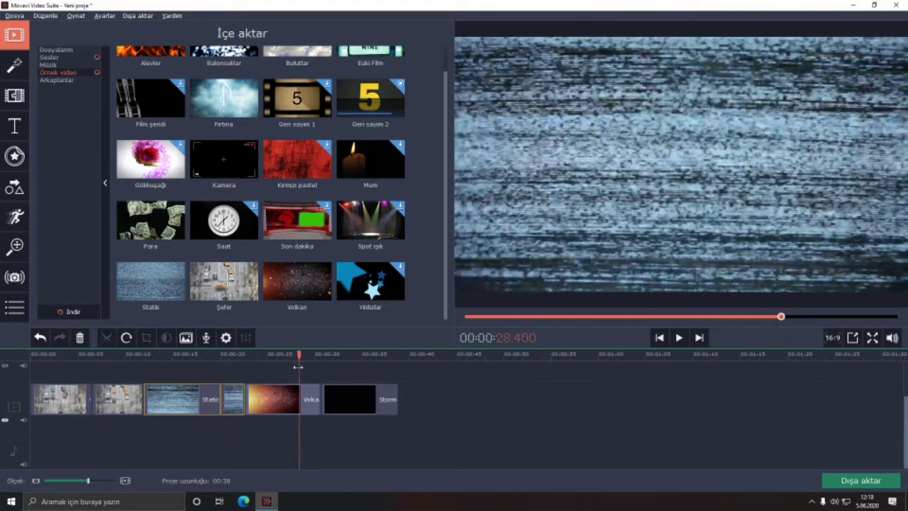
pyautogui.click(286, 400)
pyautogui.click(108, 338)
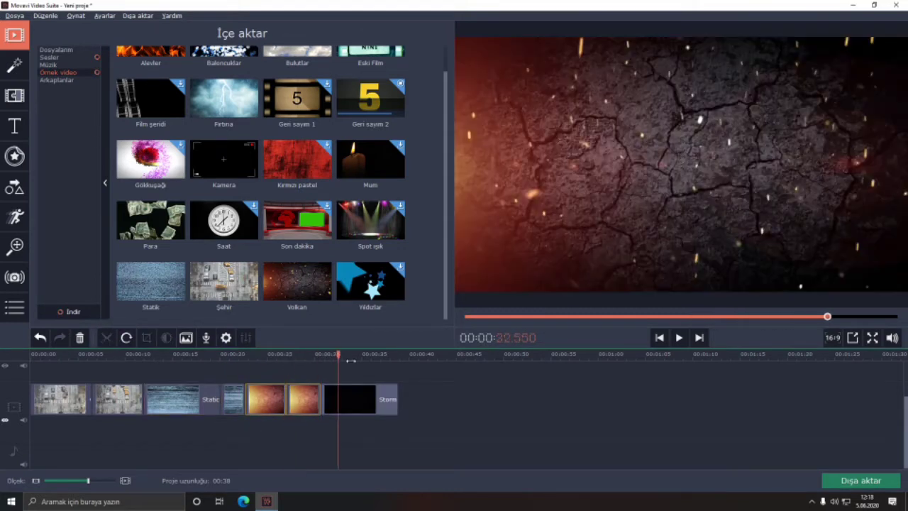
pyautogui.click(106, 339)
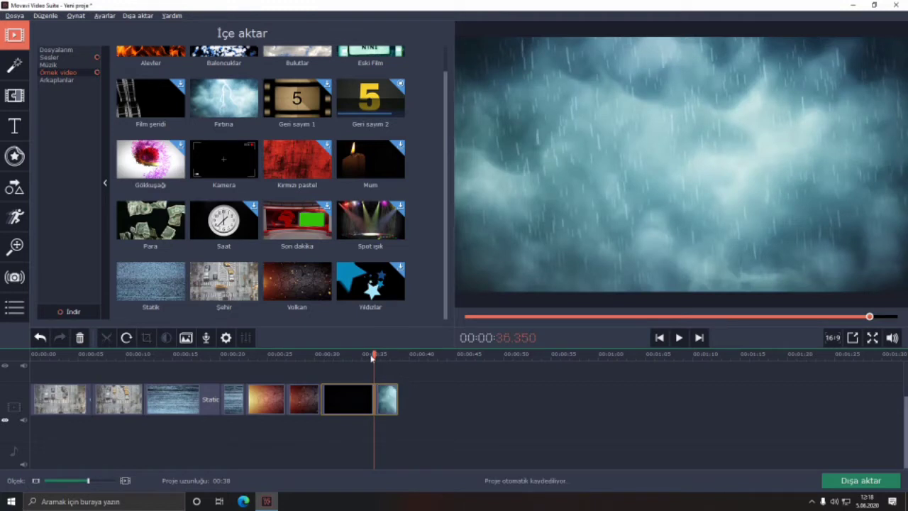
# - Delete the second piece of the City.mp4 clip from the video track
pyautogui.click(106, 405)
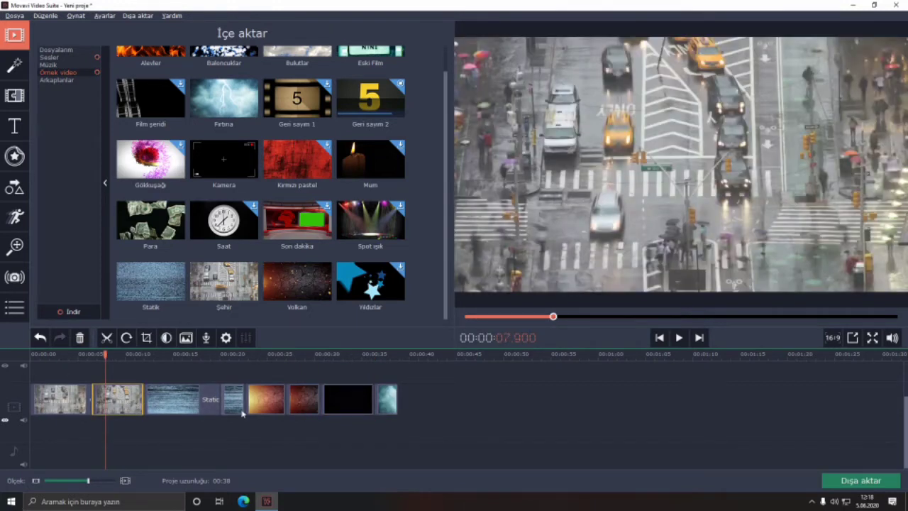
pyautogui.click(224, 428)
pyautogui.click(124, 416)
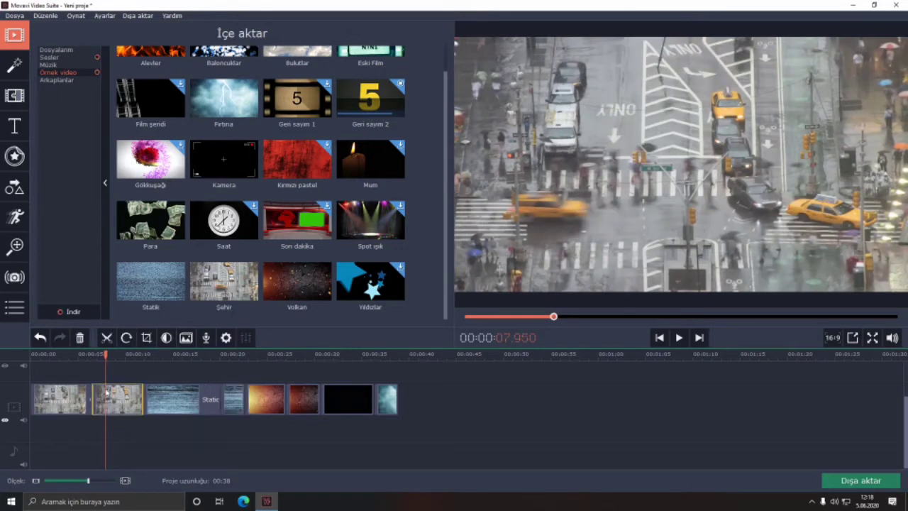
pyautogui.click(82, 338)
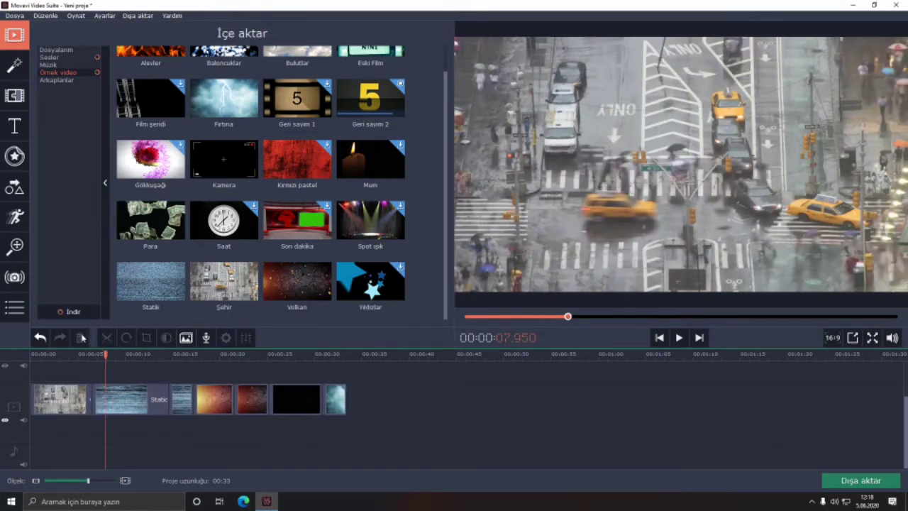
# - Delete the second pieces of the Static, Volcano and Storm clips from the video track
pyautogui.click(175, 396)
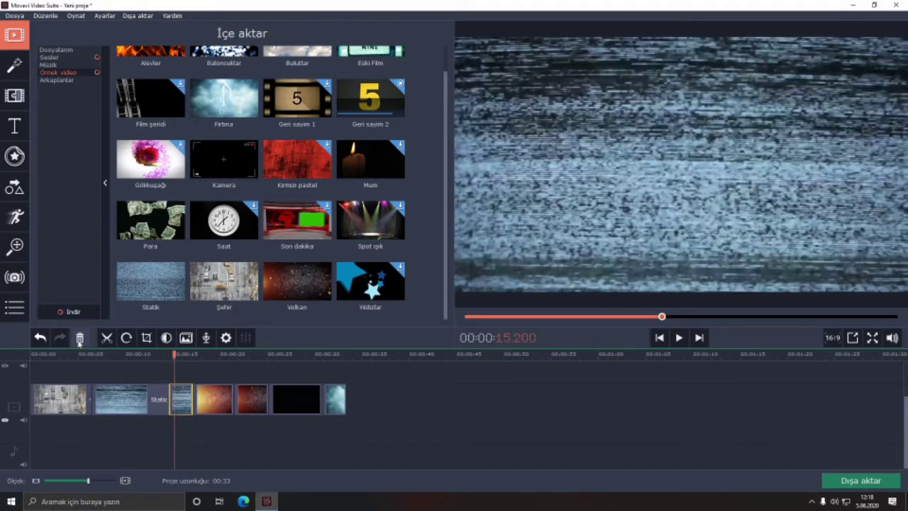
pyautogui.click(81, 339)
pyautogui.click(81, 338)
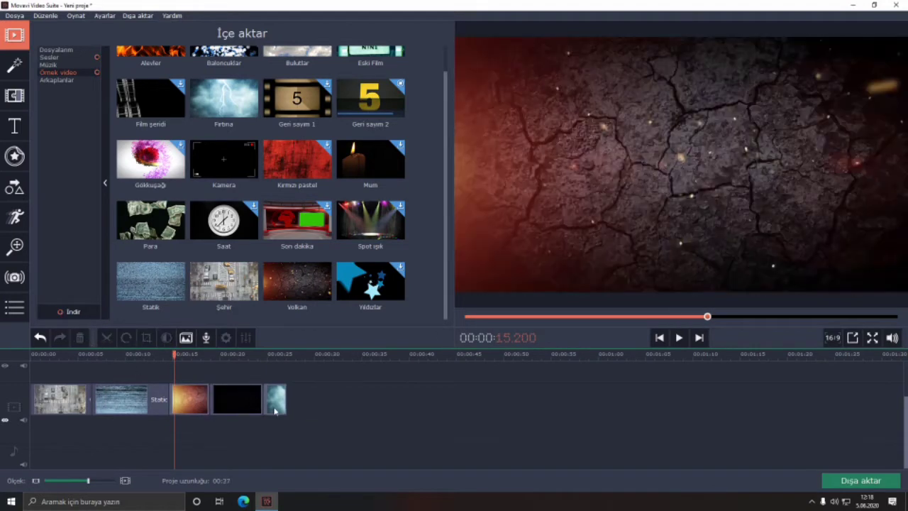
pyautogui.click(231, 395)
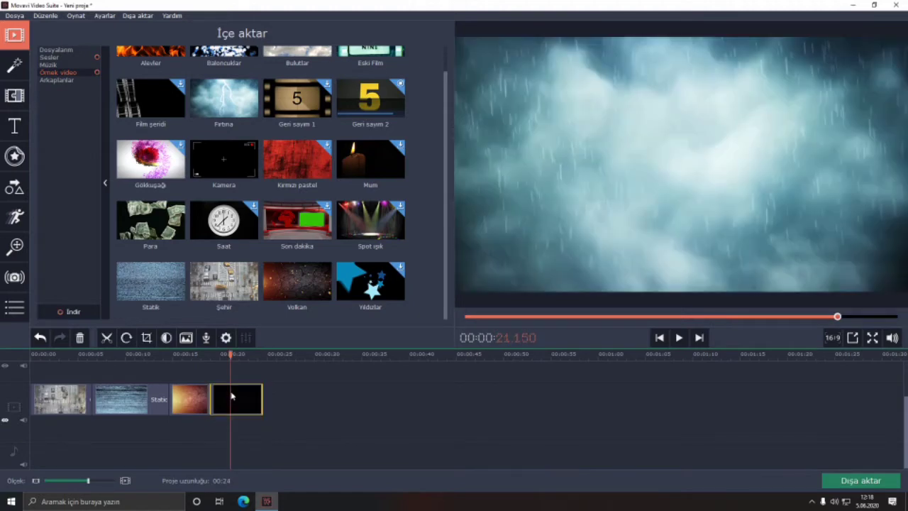
# - Place the Para sample video on the overlay track at the very start of the timeline
pyautogui.moveTo(234, 372); pyautogui.dragTo(2, 382)
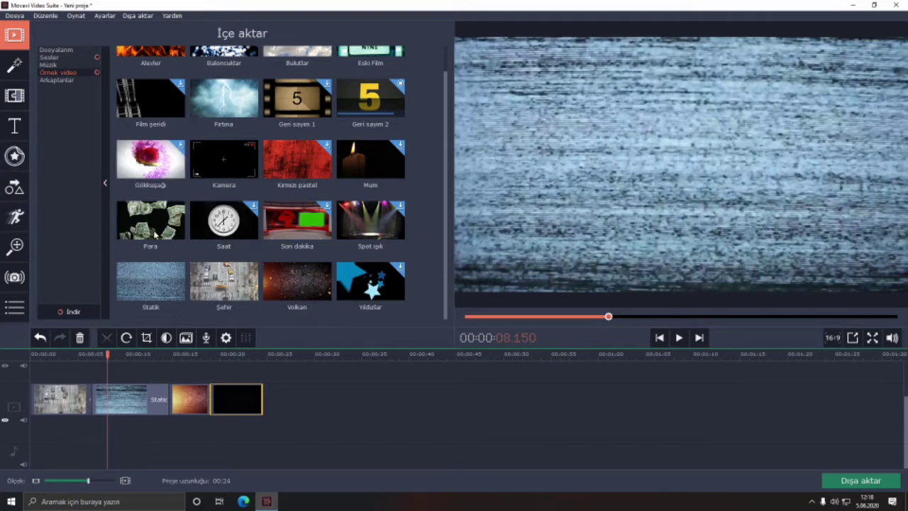
pyautogui.moveTo(107, 355); pyautogui.dragTo(18, 372)
pyautogui.scroll(3, 21, 379)
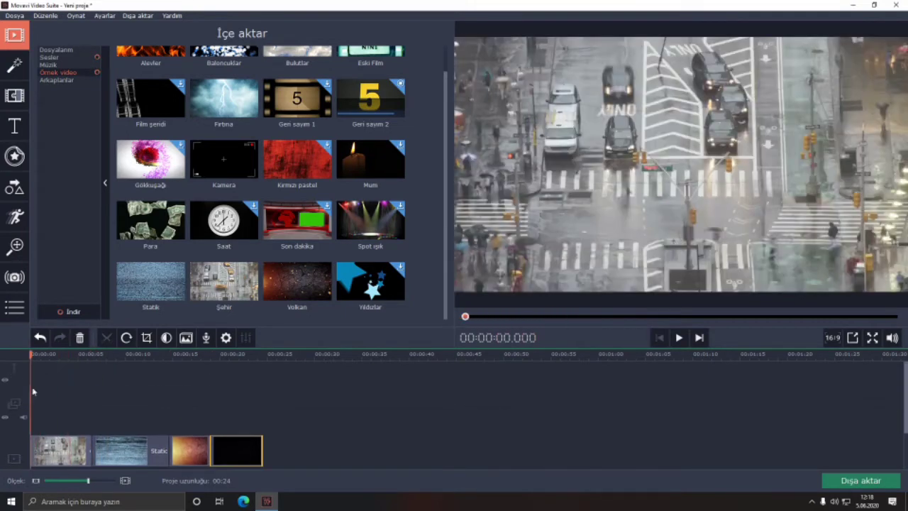
pyautogui.moveTo(31, 403); pyautogui.dragTo(31, 404)
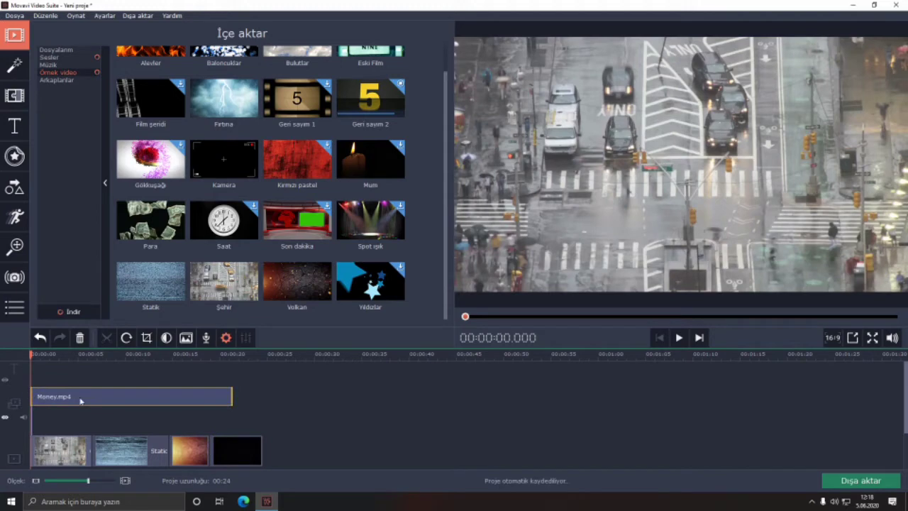
# - Move the Money.mp4 picture-in-picture overlay to the upper-left quarter of the frame, and remove the overlay clip
pyautogui.doubleClick(80, 399)
pyautogui.moveTo(848, 255); pyautogui.dragTo(617, 128)
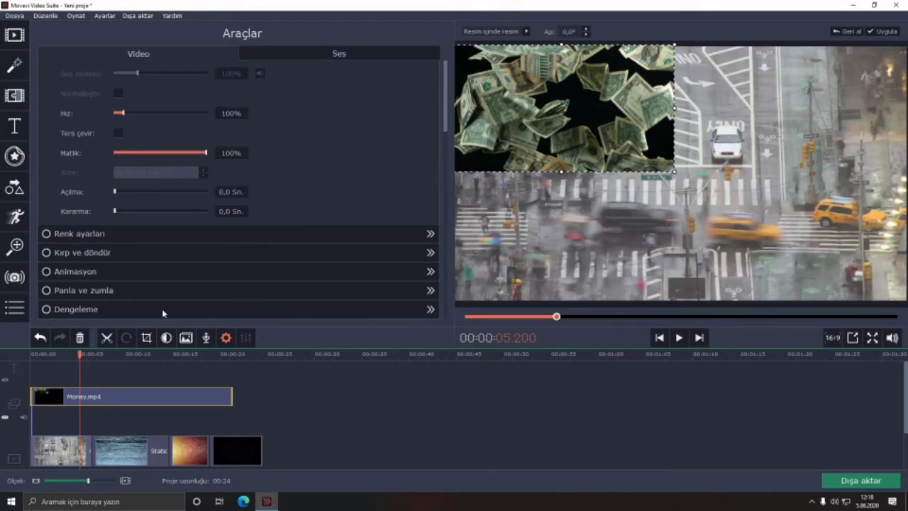
pyautogui.click(78, 338)
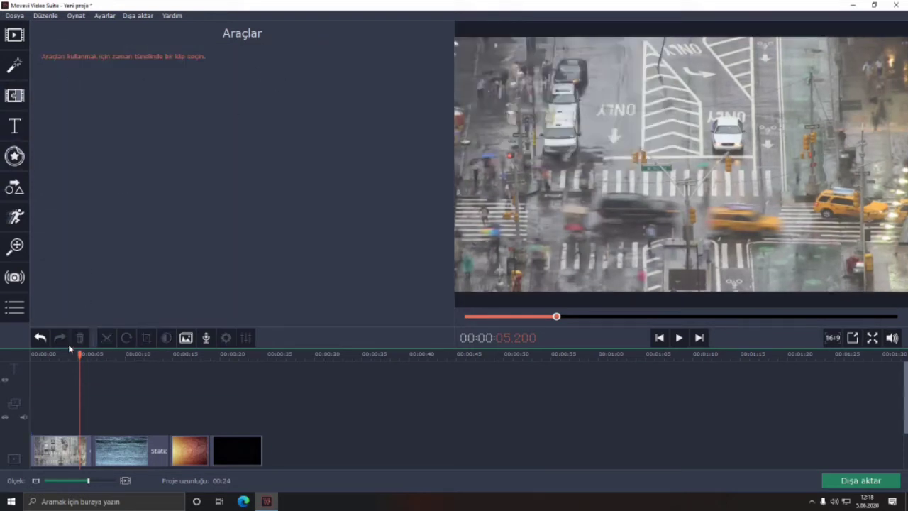
# - Apply the Retro filter "Eski film - gri skala" to the City clip and play the result from the start
pyautogui.click(12, 62)
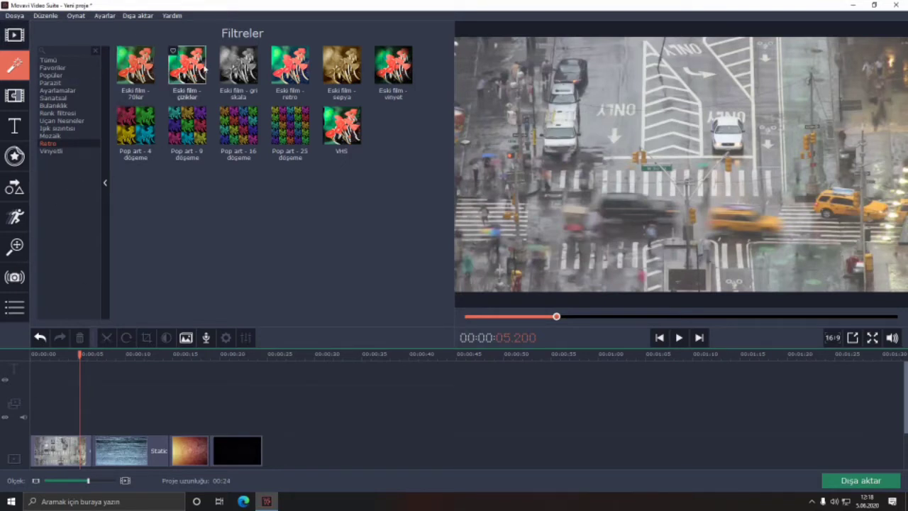
pyautogui.moveTo(110, 365); pyautogui.dragTo(60, 450)
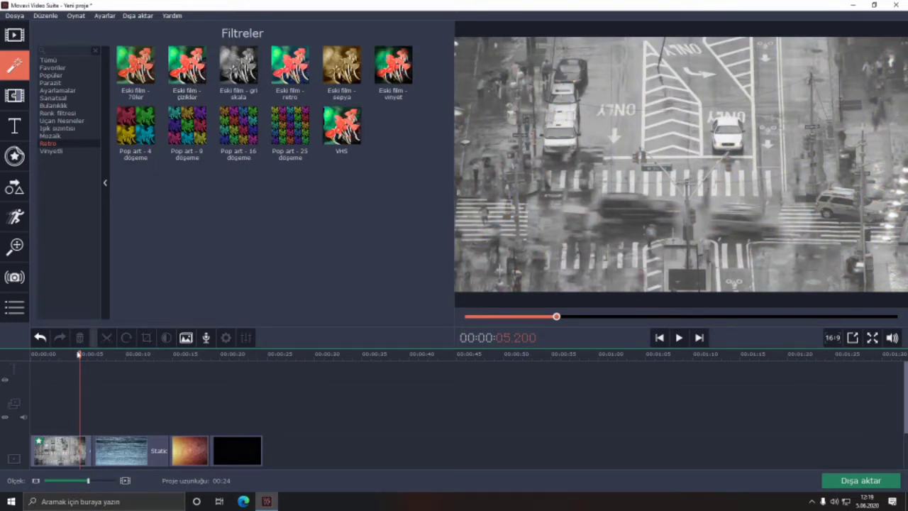
pyautogui.press('Home')
pyautogui.press('space')
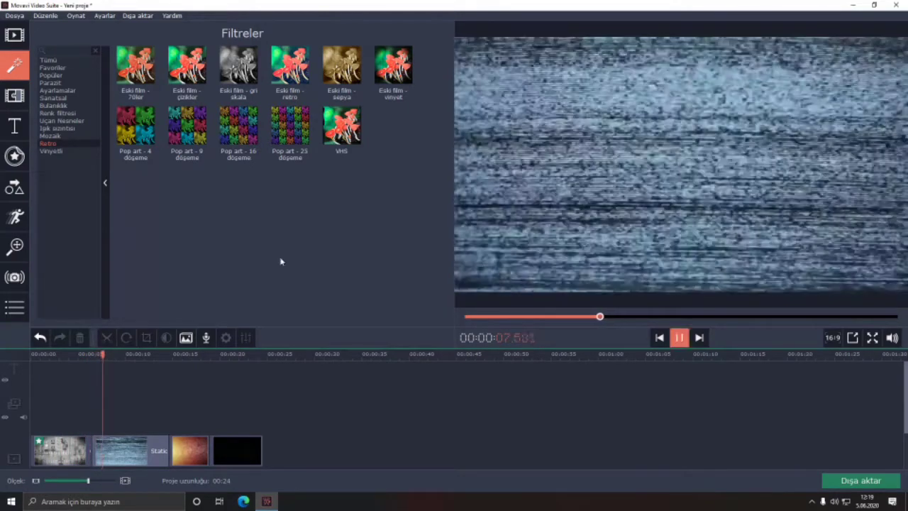
pyautogui.press('space')
# - Add a "Basit metin" title to the title track at the start of the timeline
pyautogui.click(14, 127)
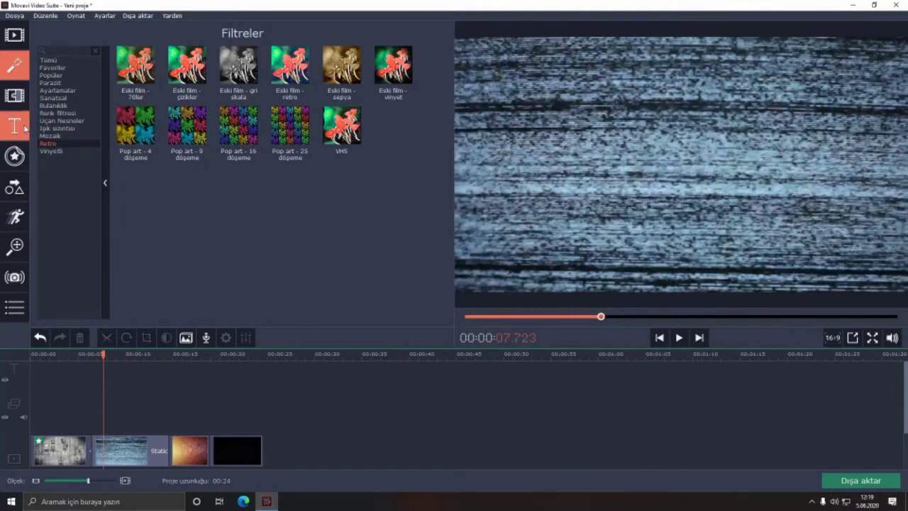
pyautogui.moveTo(101, 355); pyautogui.dragTo(4, 360)
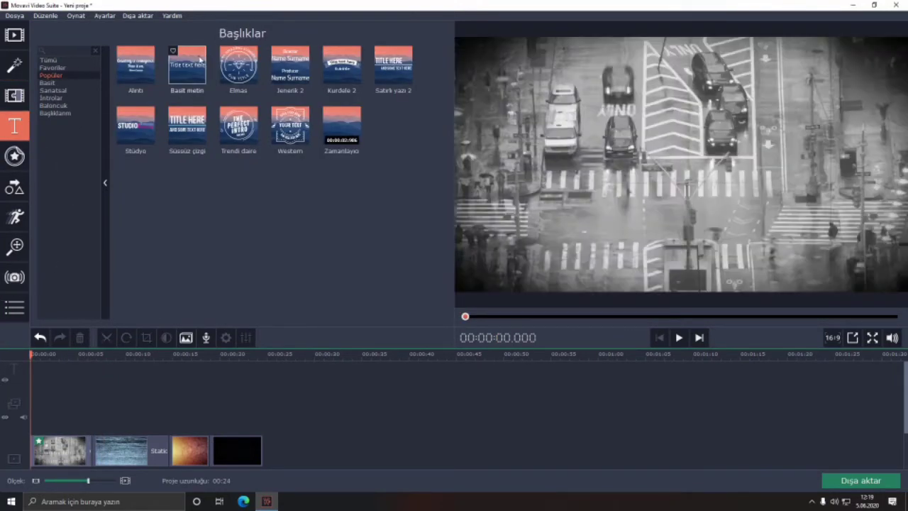
pyautogui.click(47, 354)
pyautogui.moveTo(187, 63); pyautogui.dragTo(43, 370)
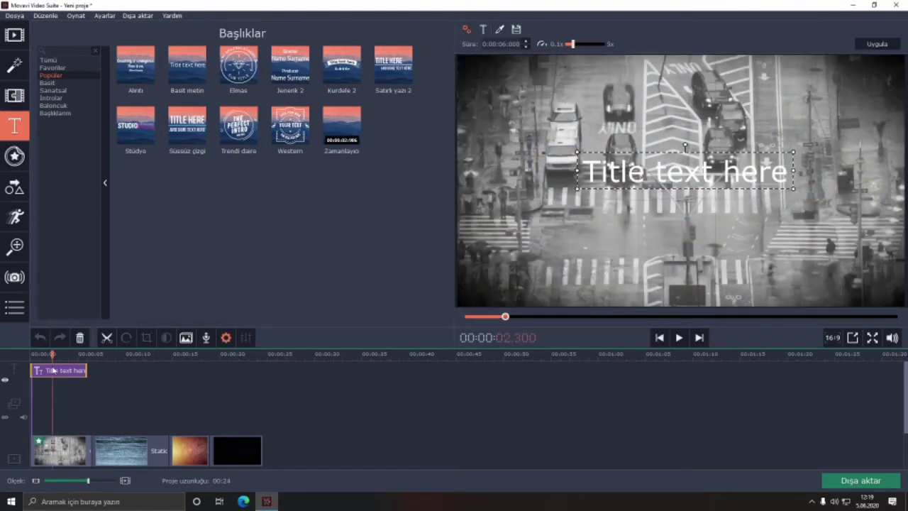
# - Change the title text to "AYRA.EXE" and move it to the lower centre of the frame
pyautogui.doubleClick(645, 174)
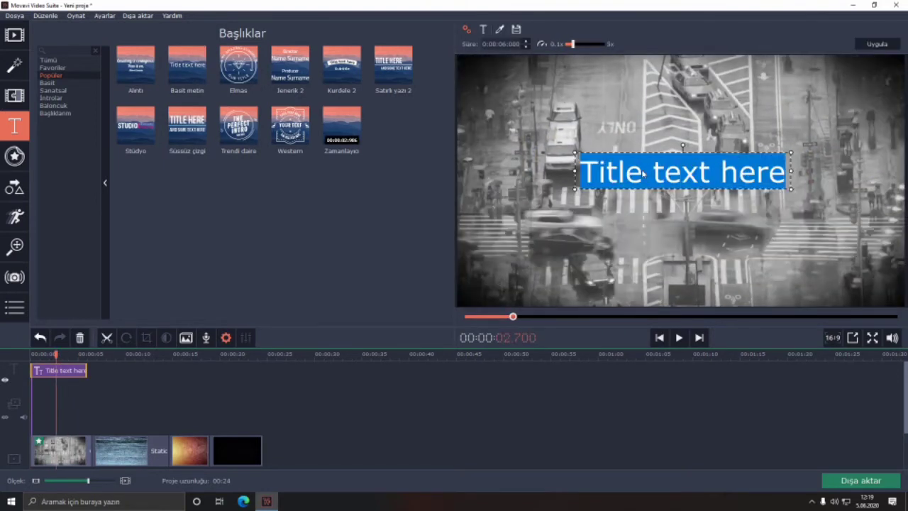
pyautogui.write('a')
pyautogui.press('BackSpace')
pyautogui.write('AY')
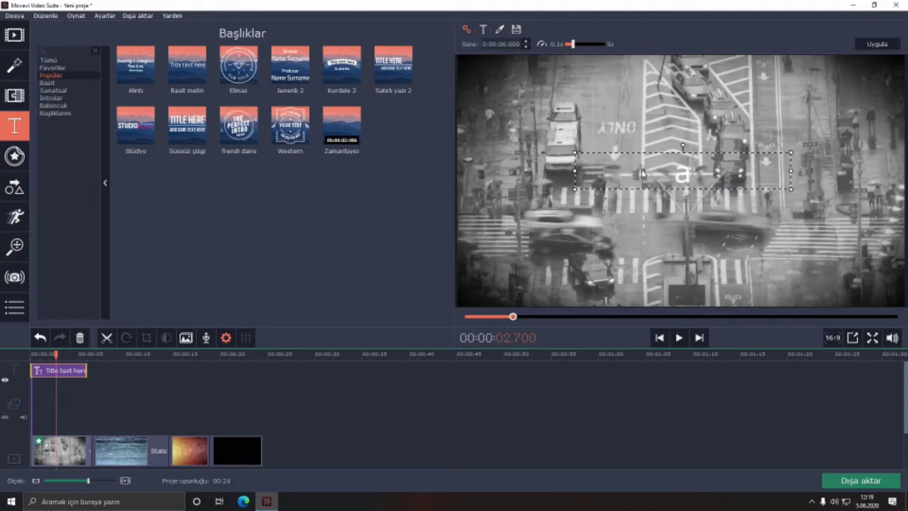
pyautogui.write('RA.EXE')
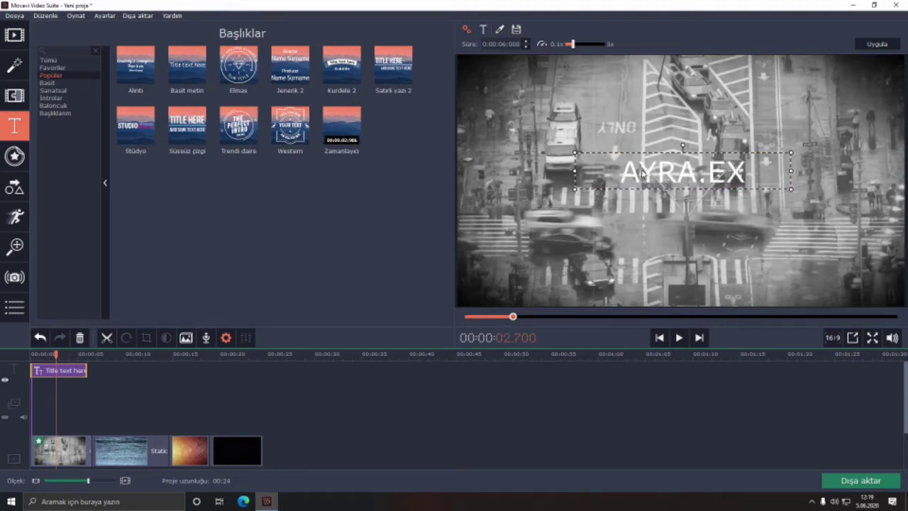
pyautogui.click(642, 143)
pyautogui.moveTo(677, 174); pyautogui.dragTo(683, 279)
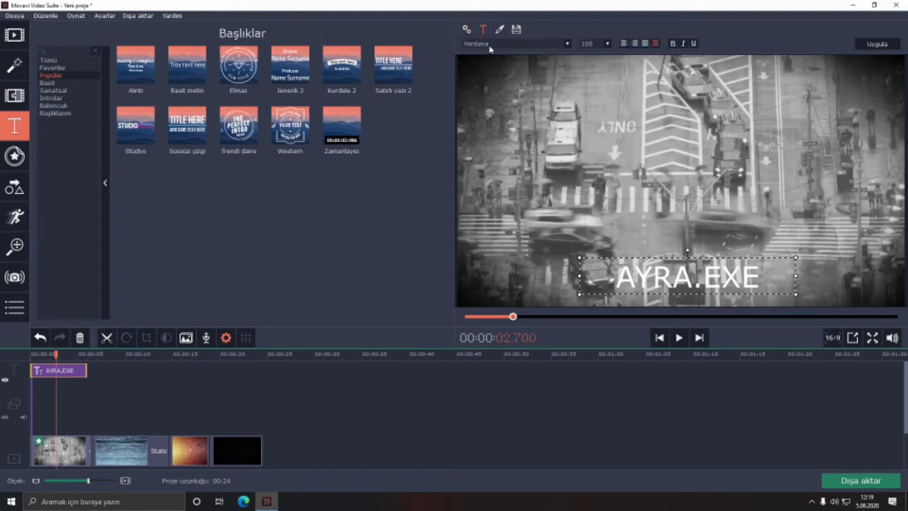
# - Try the Sylfaen, Tahoma and Lucida Console fonts on the "AYRA.EXE" title
pyautogui.click(489, 45)
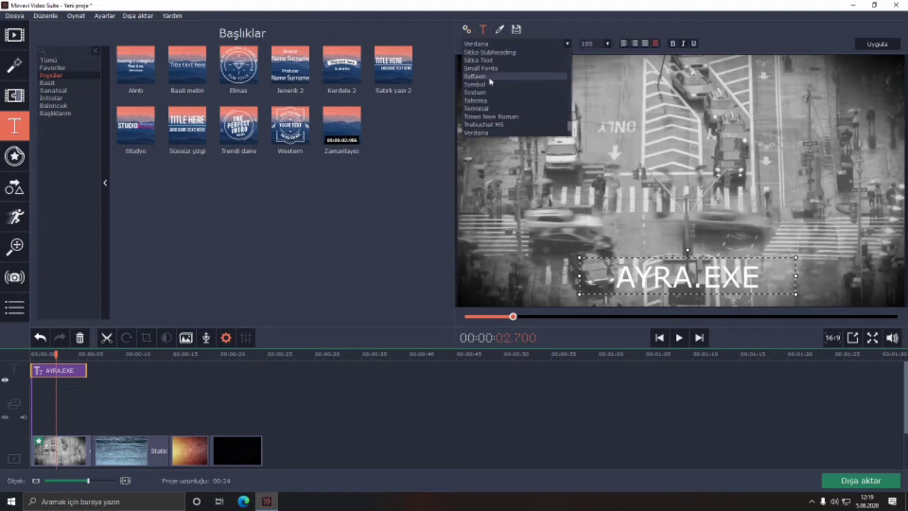
pyautogui.click(489, 77)
pyautogui.click(497, 44)
pyautogui.click(476, 100)
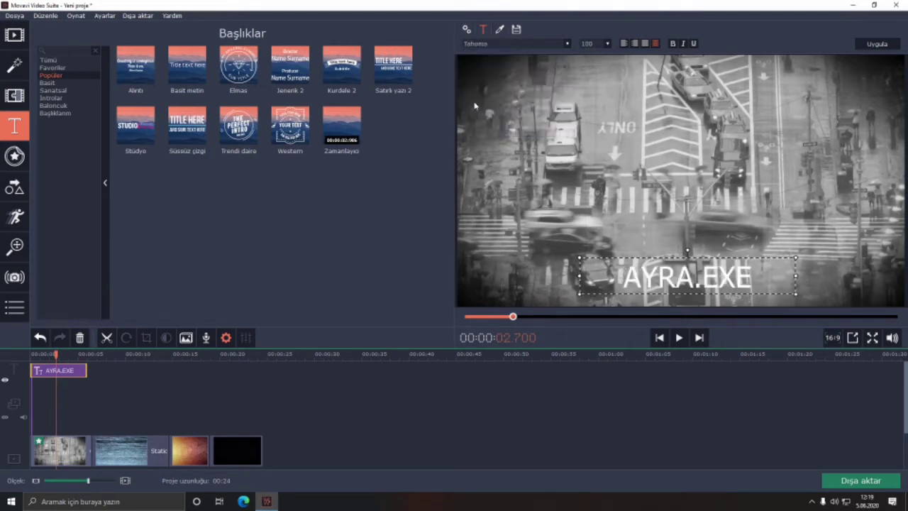
pyautogui.click(497, 44)
pyautogui.scroll(5, 511, 112)
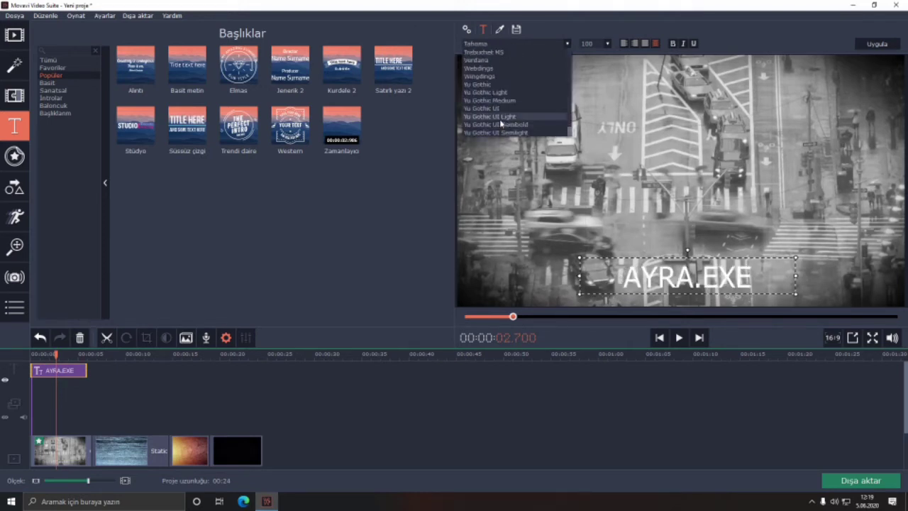
pyautogui.scroll(10, 510, 107)
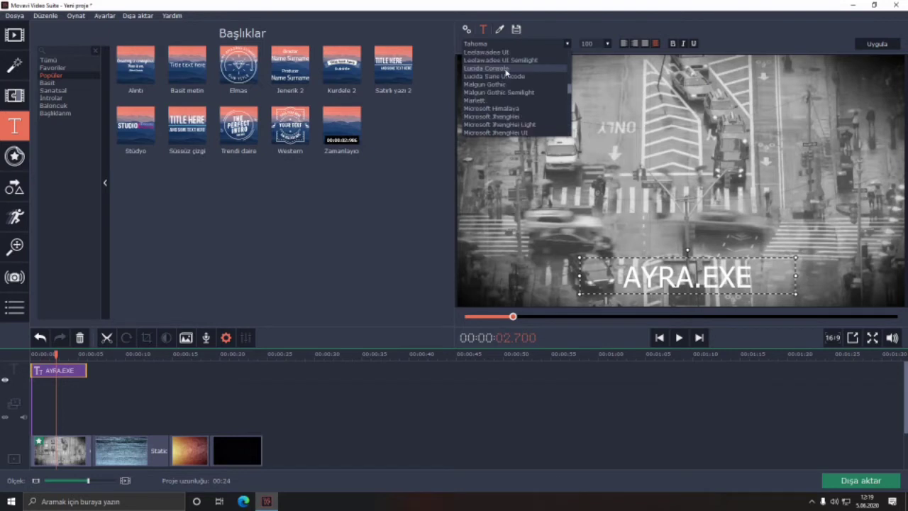
pyautogui.click(507, 72)
# - Set the font of the "AYRA.EXE" title to Arial
pyautogui.click(502, 44)
pyautogui.scroll(15, 497, 82)
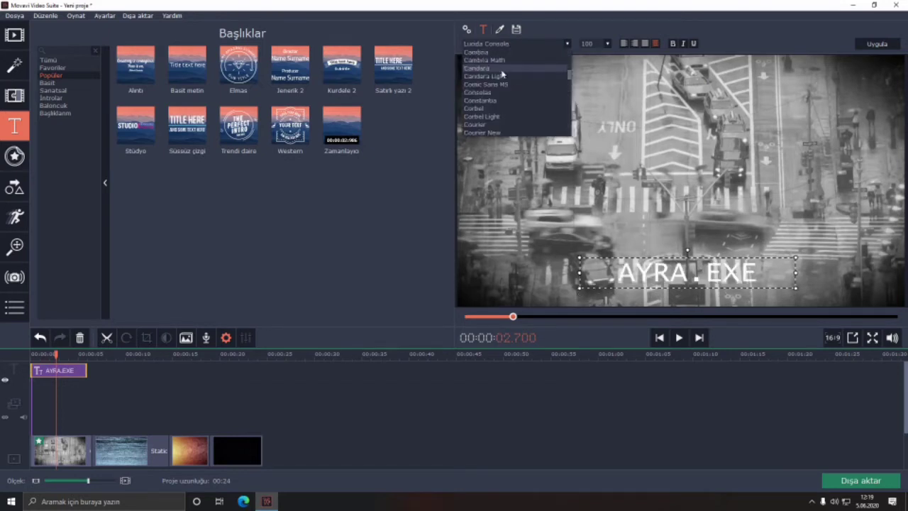
pyautogui.scroll(3, 494, 79)
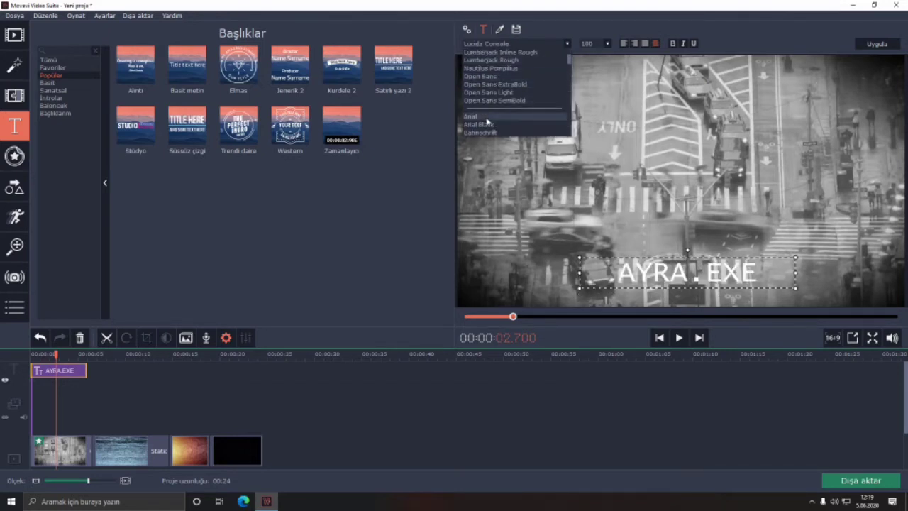
pyautogui.click(487, 115)
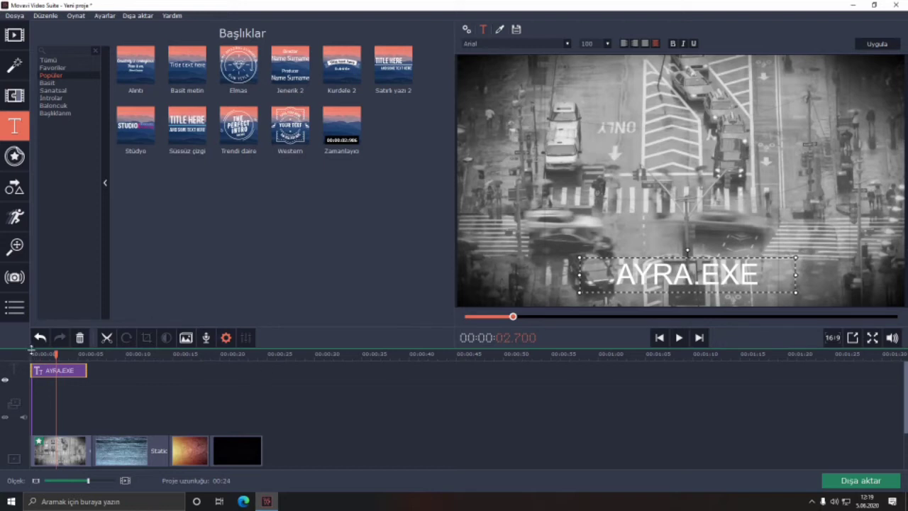
# - Look through the title categories, including Sanatsal, Baloncuk and İntrolar
pyautogui.click(69, 83)
pyautogui.click(66, 91)
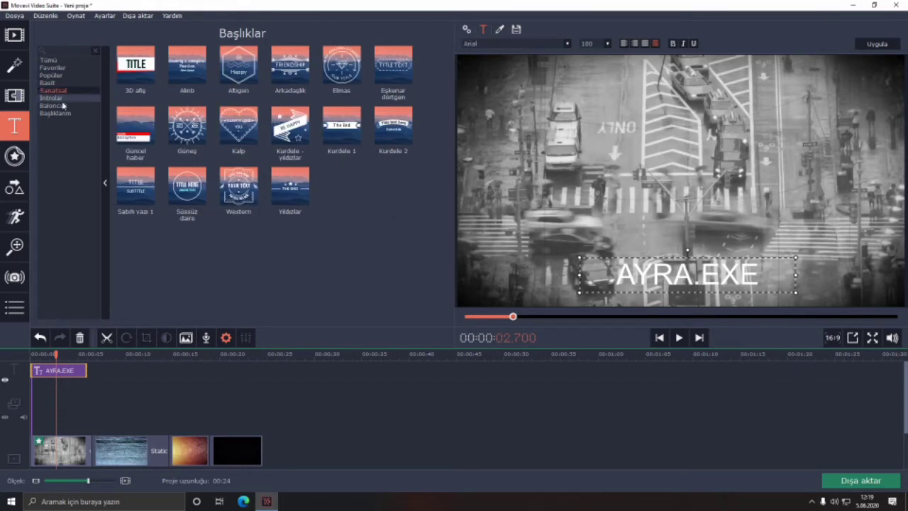
pyautogui.click(61, 105)
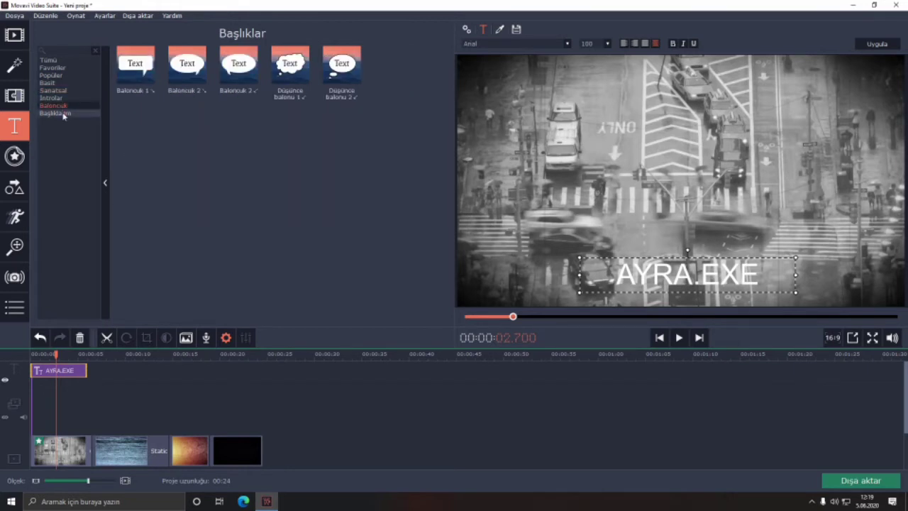
pyautogui.click(63, 115)
pyautogui.click(62, 105)
pyautogui.click(61, 98)
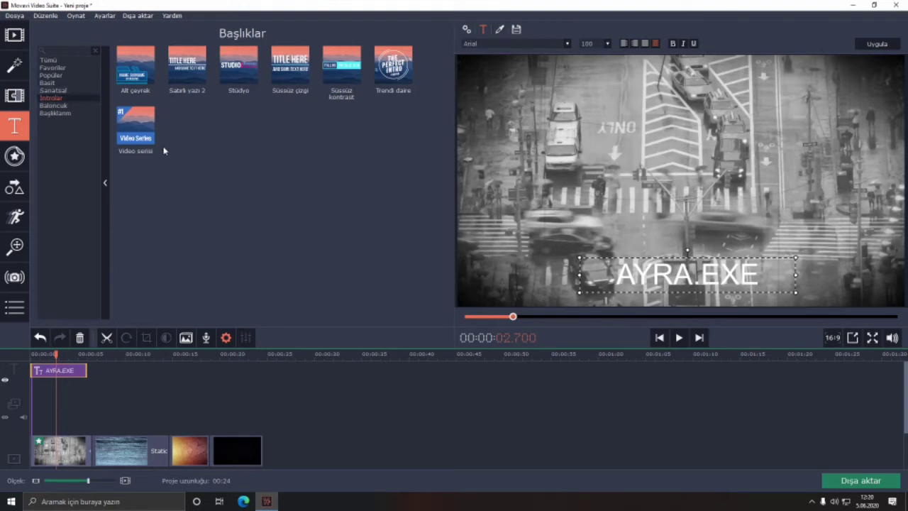
# - Try the "Güncel haber" title from the Sanatsal category on the title track over the City clip
pyautogui.click(65, 90)
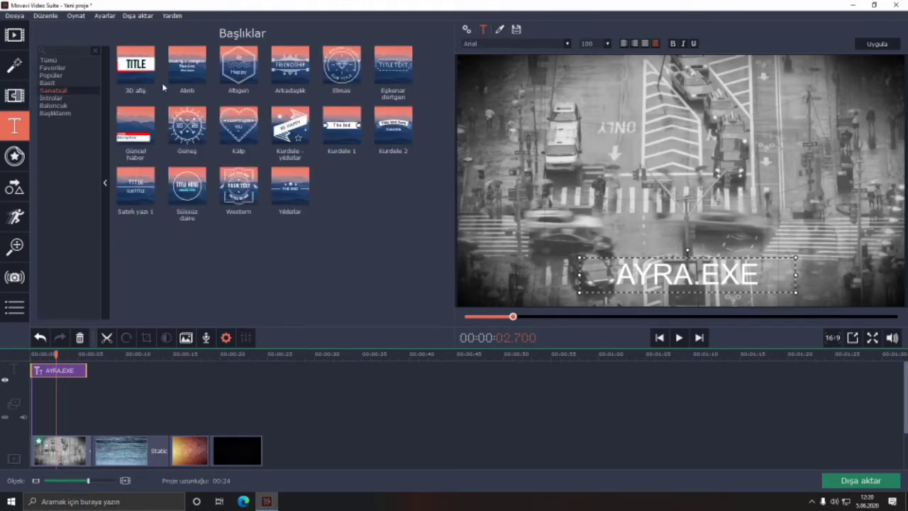
pyautogui.moveTo(135, 130)
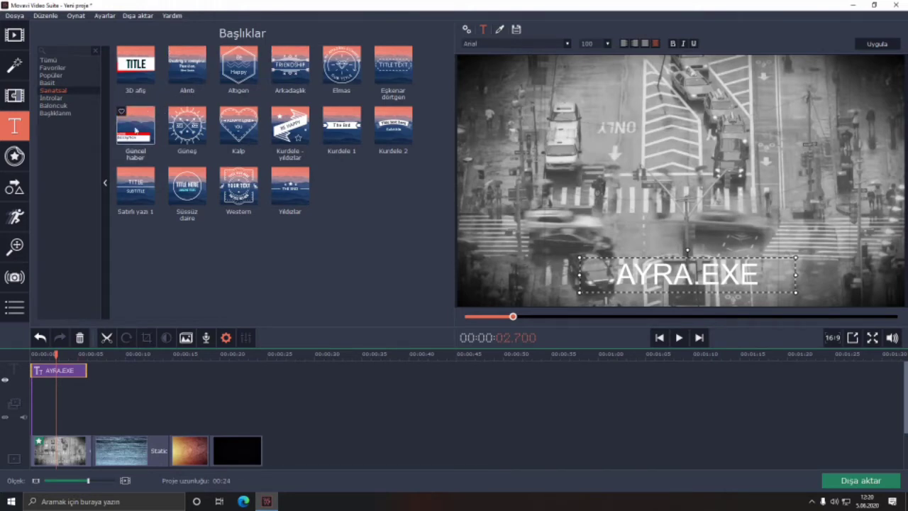
pyautogui.moveTo(135, 130); pyautogui.dragTo(59, 380)
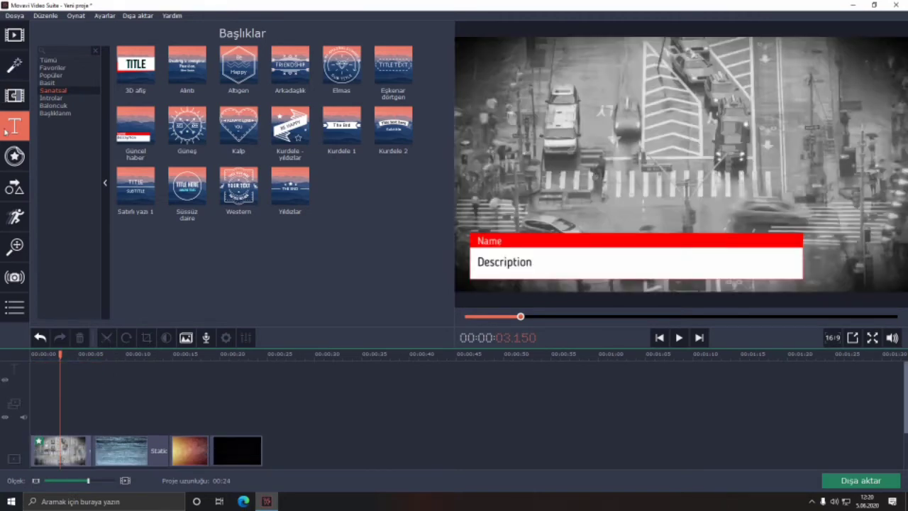
# - Look through the sticker categories from Favoriler and Popüler to Emoji, Seyahat and Aşk
pyautogui.click(14, 156)
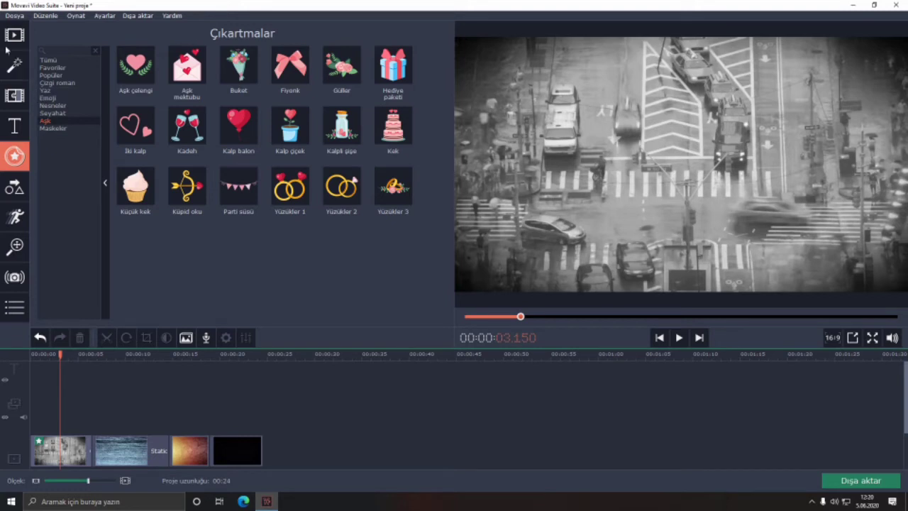
pyautogui.click(68, 69)
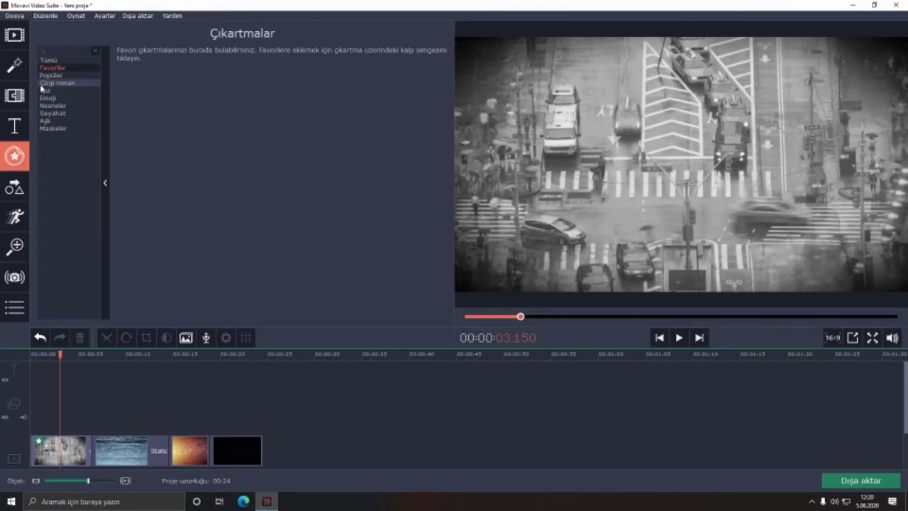
pyautogui.click(61, 75)
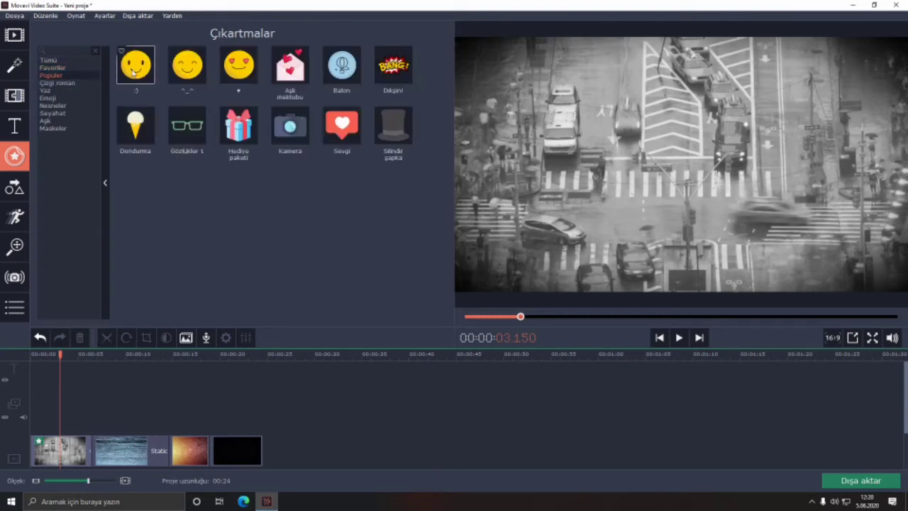
pyautogui.click(60, 83)
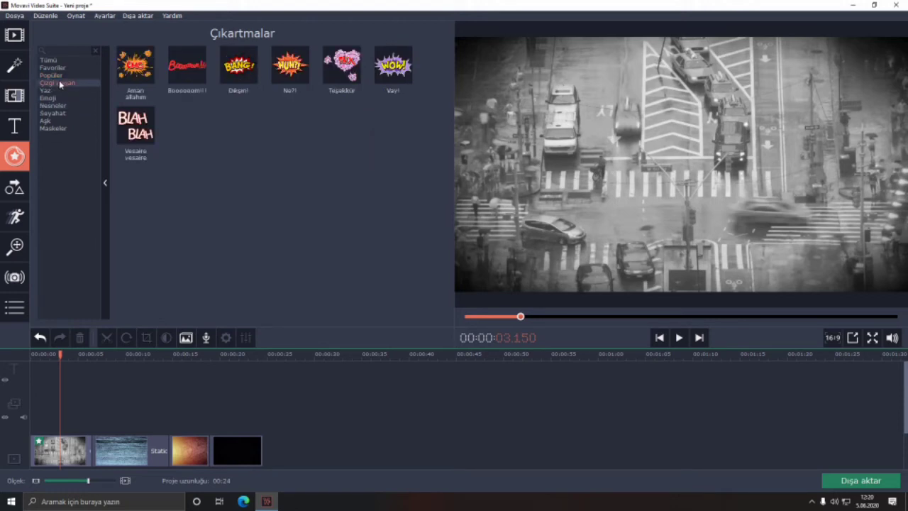
pyautogui.click(61, 90)
pyautogui.click(65, 98)
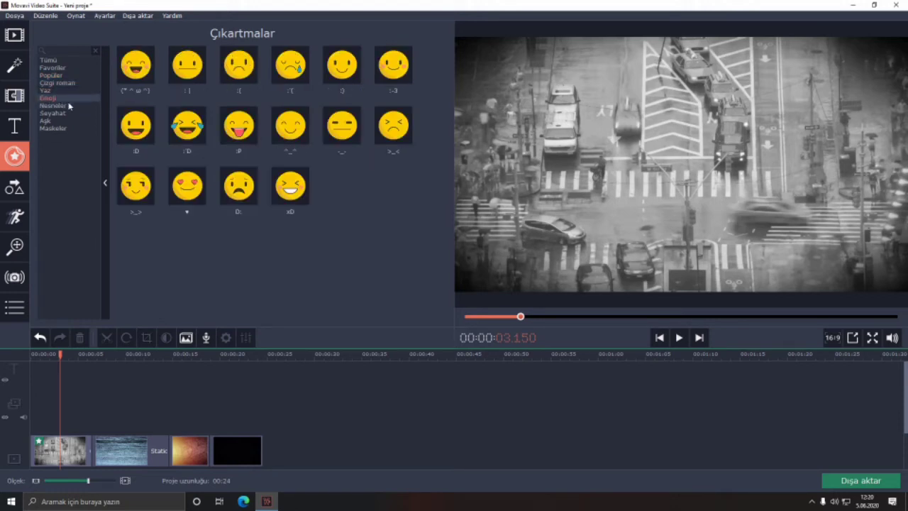
pyautogui.click(69, 103)
pyautogui.click(66, 113)
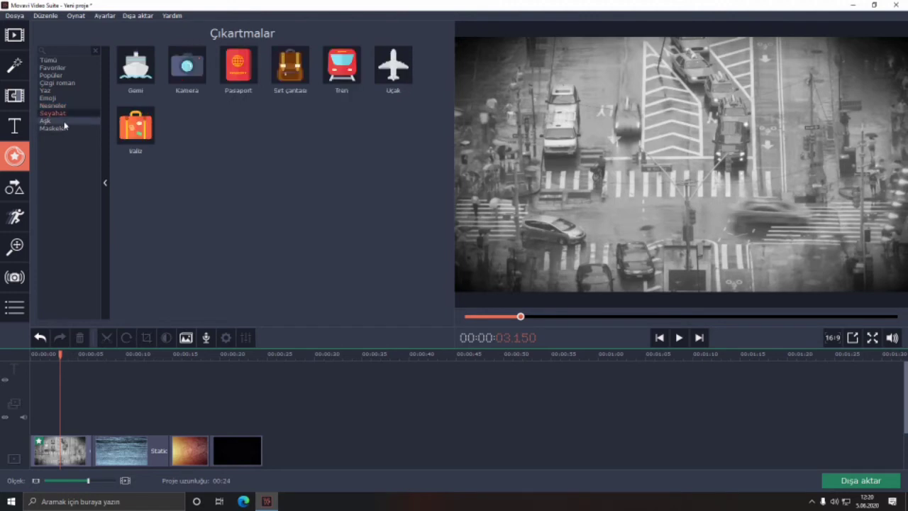
pyautogui.click(64, 120)
# - Add the "Tek cam" sticker from the Maskeler category at the start of the title track, and delete it
pyautogui.click(62, 129)
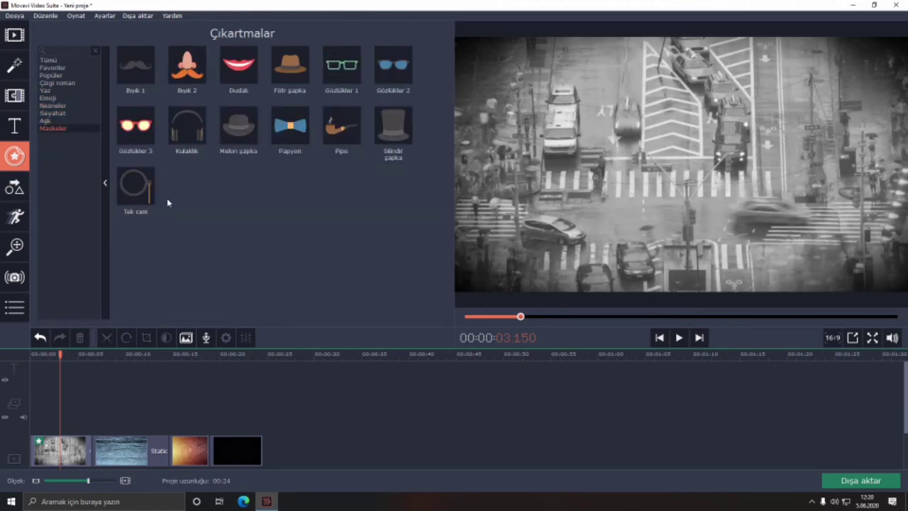
pyautogui.moveTo(130, 174); pyautogui.dragTo(35, 384)
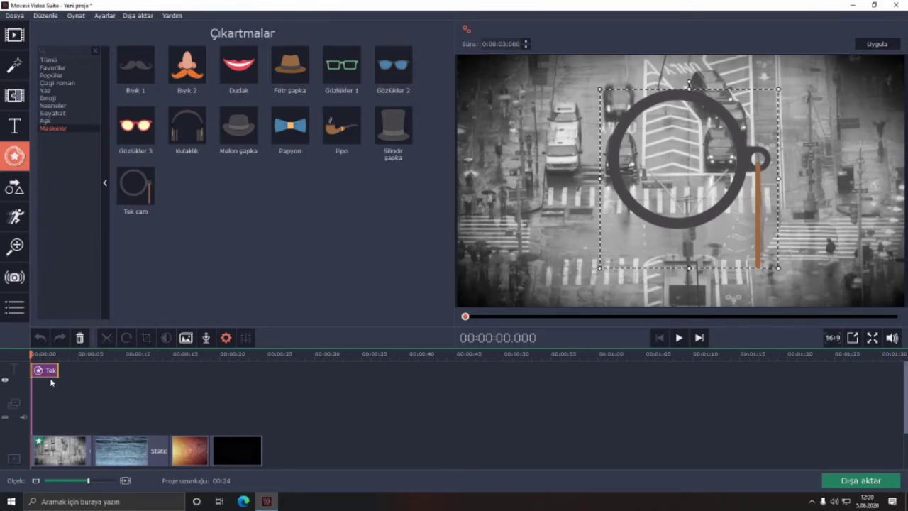
pyautogui.press('Delete')
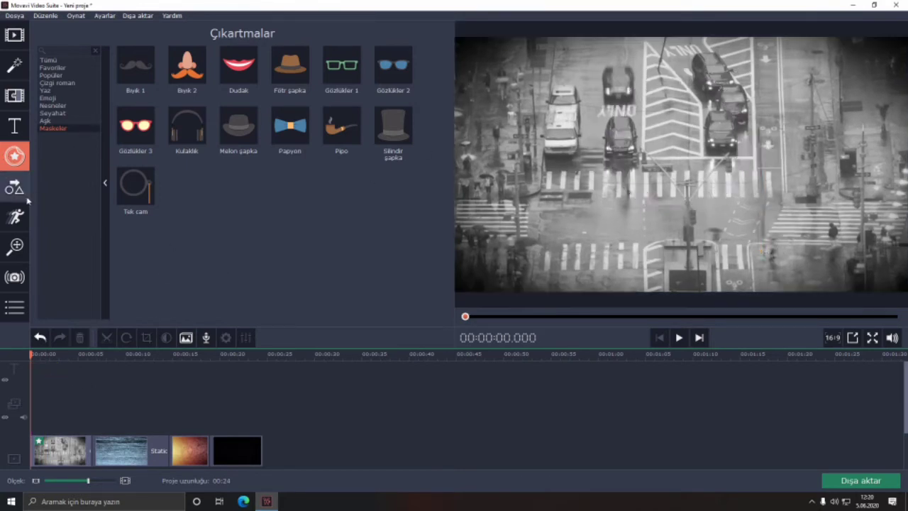
# - Place the "Animasyonlu oval" callout over the left side of the frame, starting at the timeline start and lasting 6.5 seconds
pyautogui.click(14, 188)
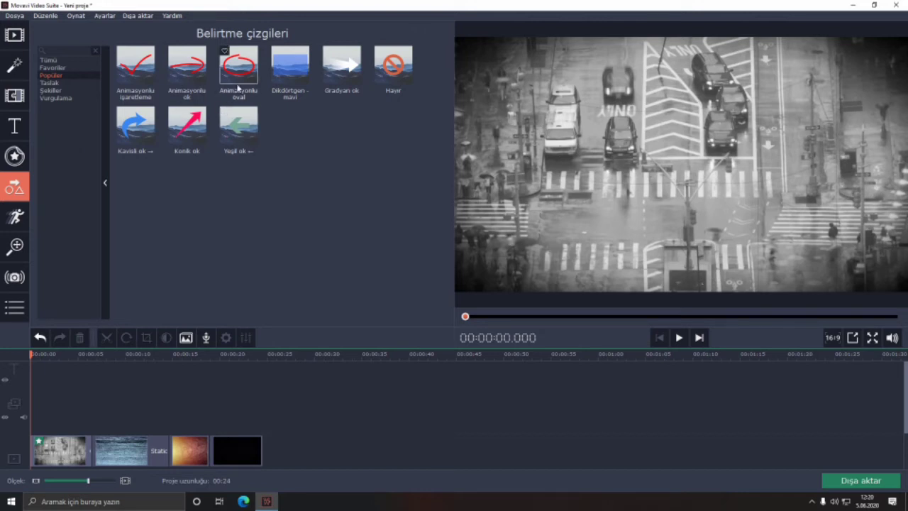
pyautogui.click(86, 413)
pyautogui.moveTo(238, 65); pyautogui.dragTo(89, 369)
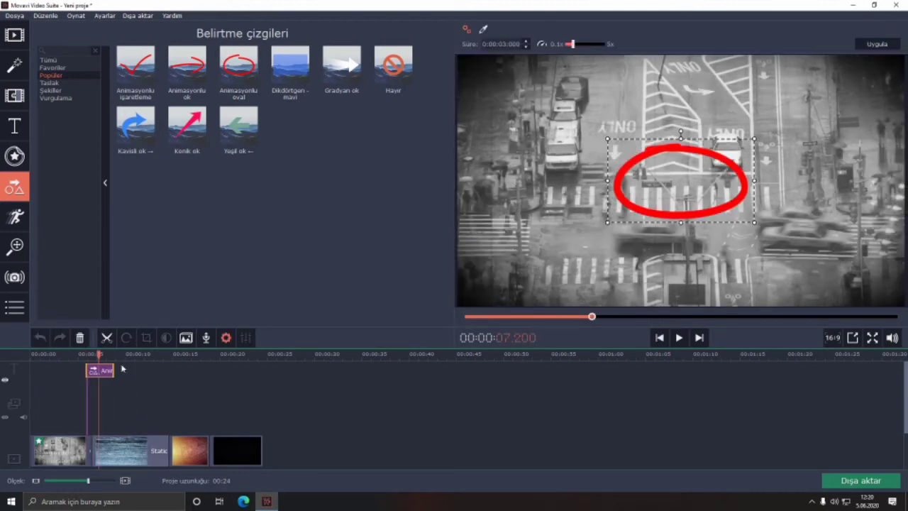
pyautogui.moveTo(652, 198)
pyautogui.mouseDown()
pyautogui.moveTo(539, 163)
pyautogui.moveTo(502, 187)
pyautogui.moveTo(514, 178)
pyautogui.mouseUp()
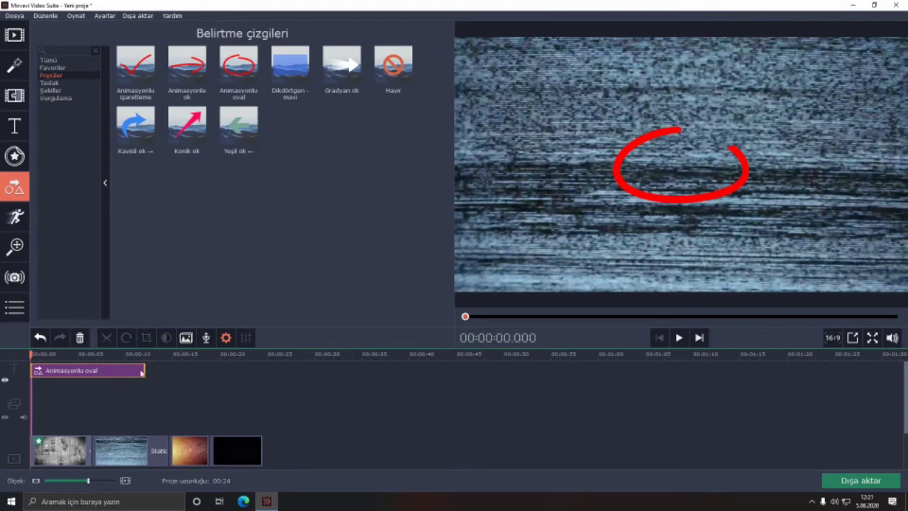
pyautogui.moveTo(141, 372); pyautogui.dragTo(91, 371)
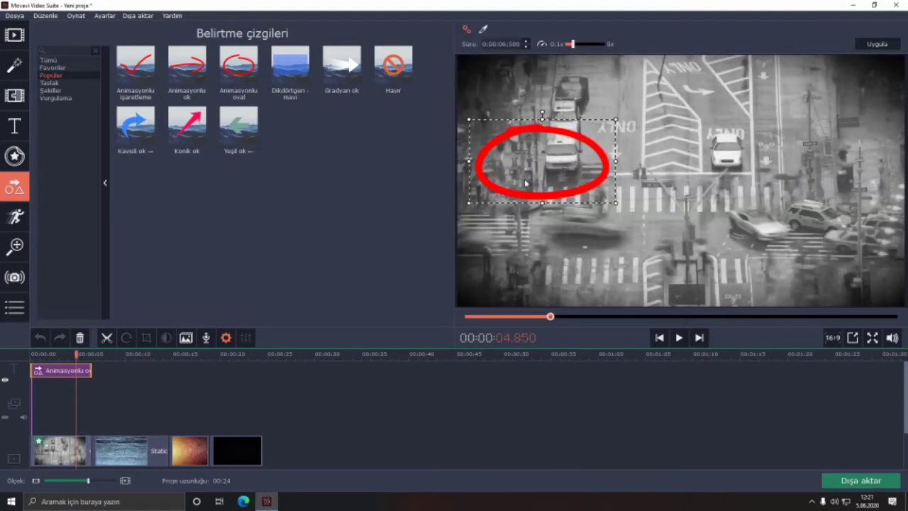
# - Enlarge and reposition the red oval around the white cars in the upper-left of the frame, and play it from the start
pyautogui.moveTo(526, 183); pyautogui.dragTo(545, 153)
pyautogui.moveTo(632, 183); pyautogui.dragTo(677, 195)
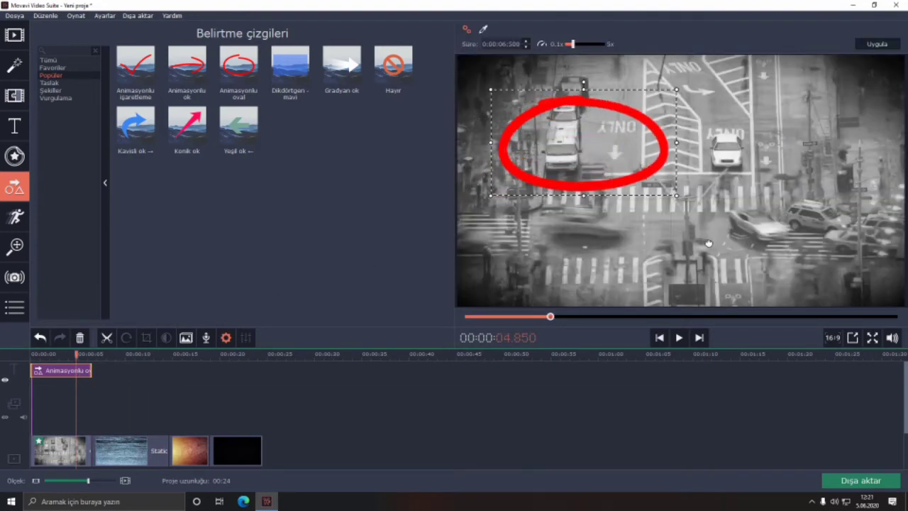
pyautogui.moveTo(589, 156); pyautogui.dragTo(578, 170)
pyautogui.moveTo(666, 104); pyautogui.dragTo(697, 55)
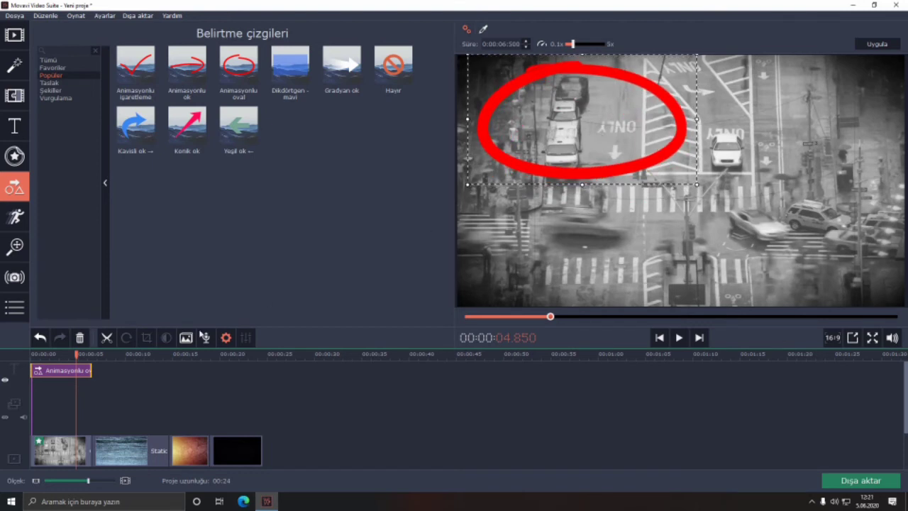
pyautogui.click(32, 353)
pyautogui.press('space')
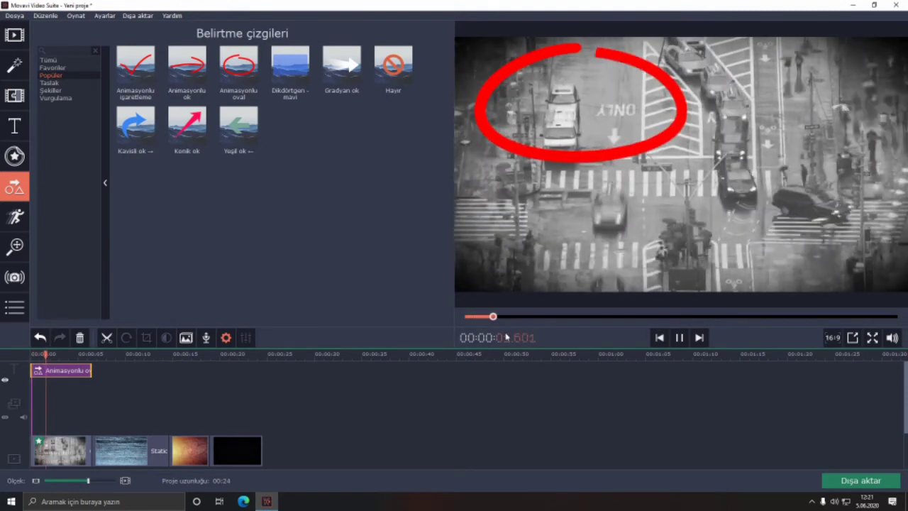
# - Move the red oval down over the left crosswalk area, and delete the callout from the timeline
pyautogui.click(66, 370)
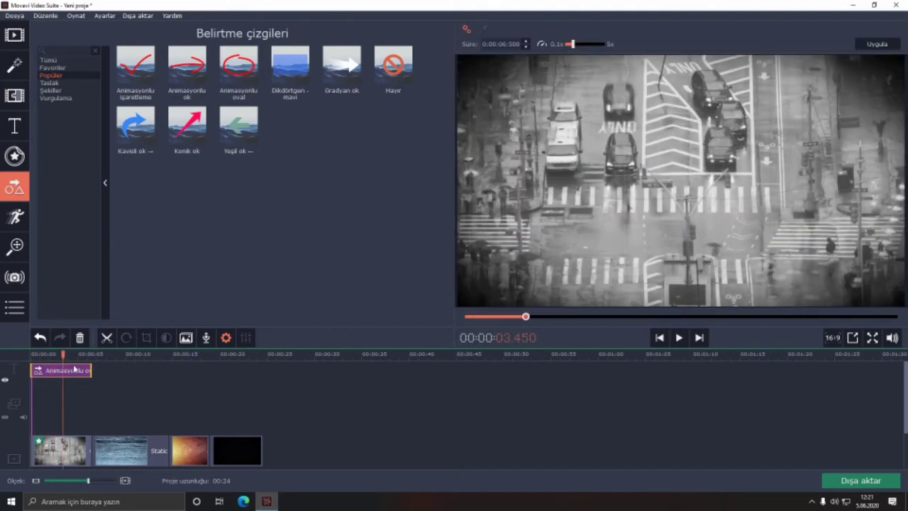
pyautogui.moveTo(516, 221)
pyautogui.mouseDown()
pyautogui.moveTo(553, 222)
pyautogui.moveTo(545, 233)
pyautogui.mouseUp()
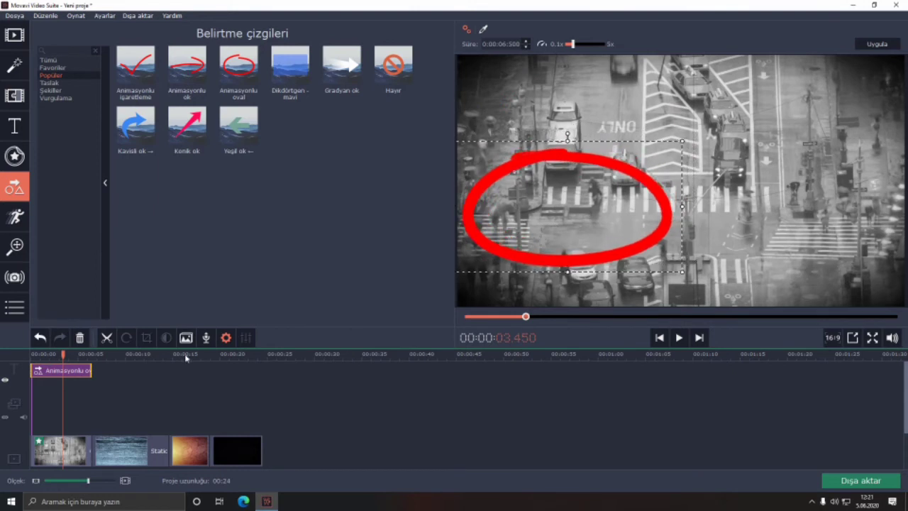
pyautogui.click(82, 339)
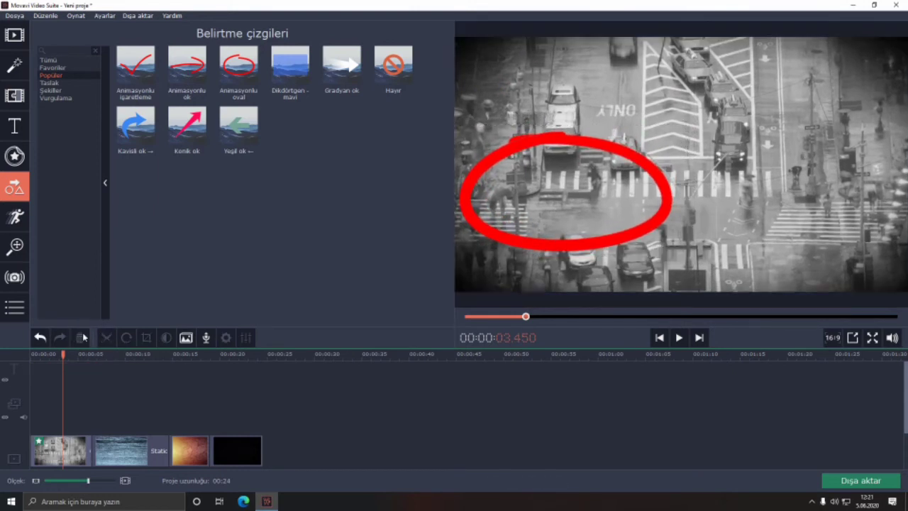
# - Add the "Animasyonlu dikdörtgen" callout from the Taslak category to the title track at about 2.2 seconds
pyautogui.click(57, 98)
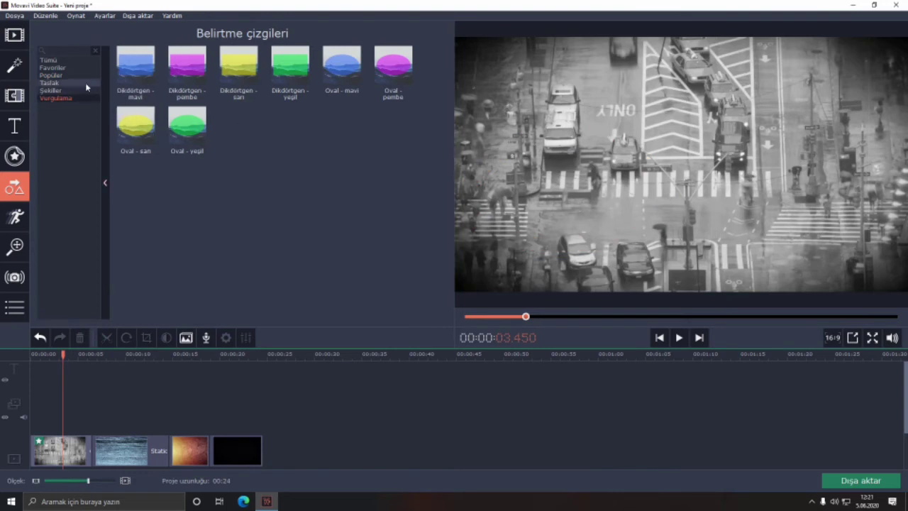
pyautogui.click(83, 88)
pyautogui.click(88, 84)
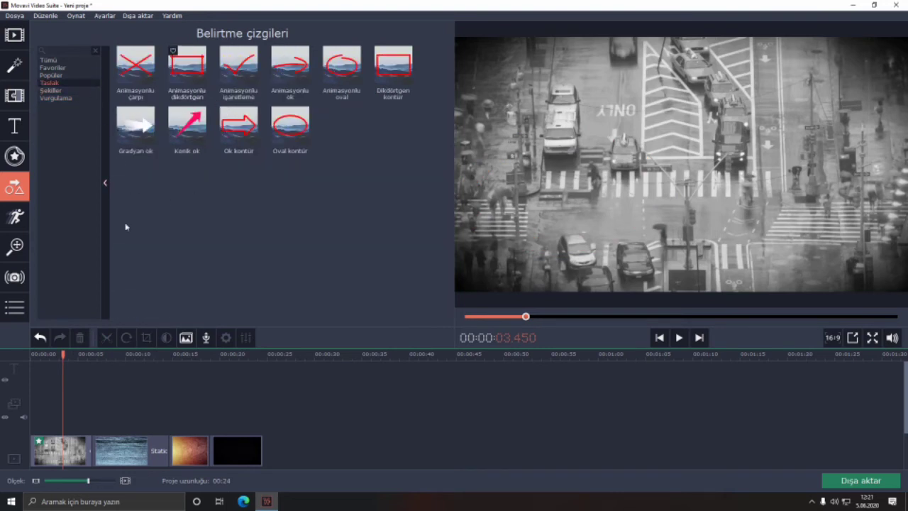
pyautogui.click(172, 50)
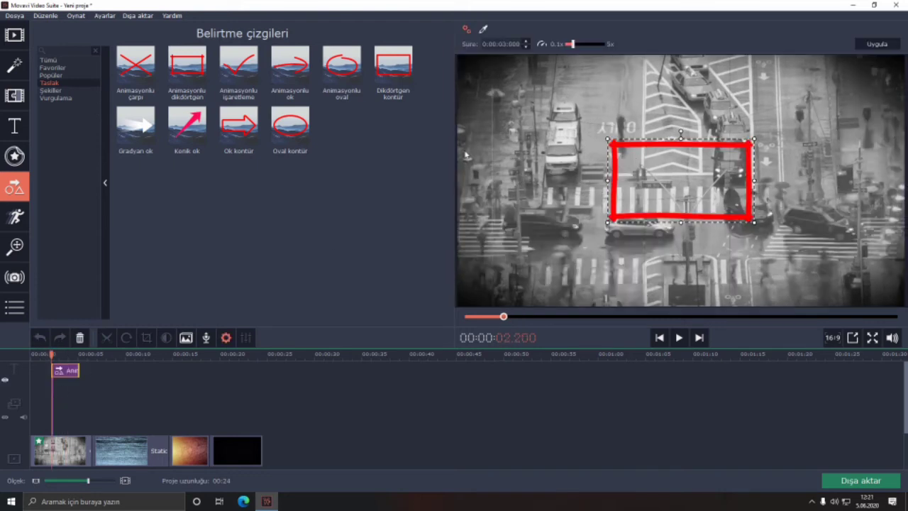
# - Delete the rectangle callout from the title track, and open the animation tool for the black-and-white street clip
pyautogui.press('Delete')
pyautogui.click(16, 219)
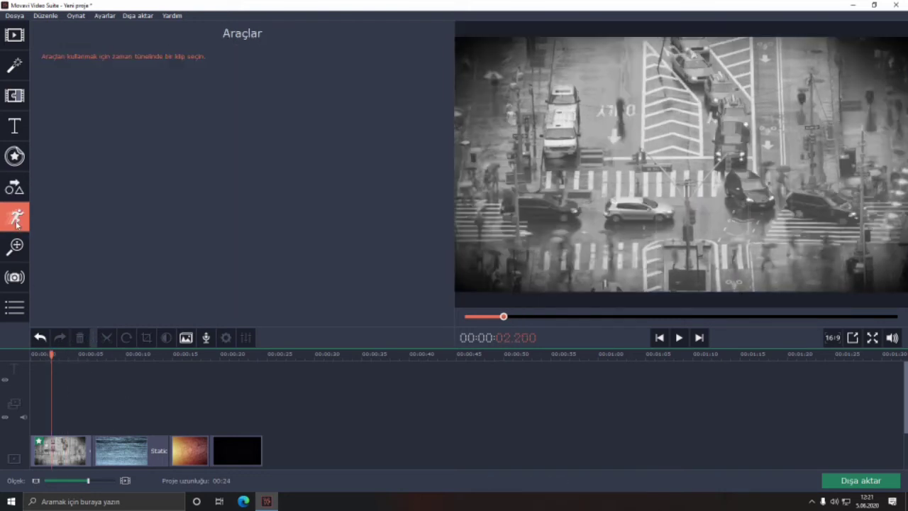
pyautogui.click(54, 453)
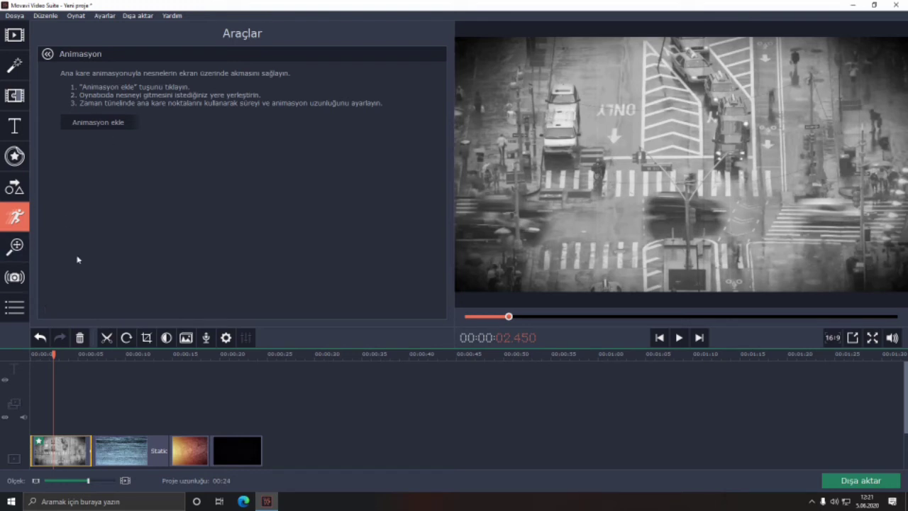
# - Delete the street clip from the timeline, and undo the deletion, keeping the clip selected for animation
pyautogui.moveTo(53, 353); pyautogui.dragTo(36, 354)
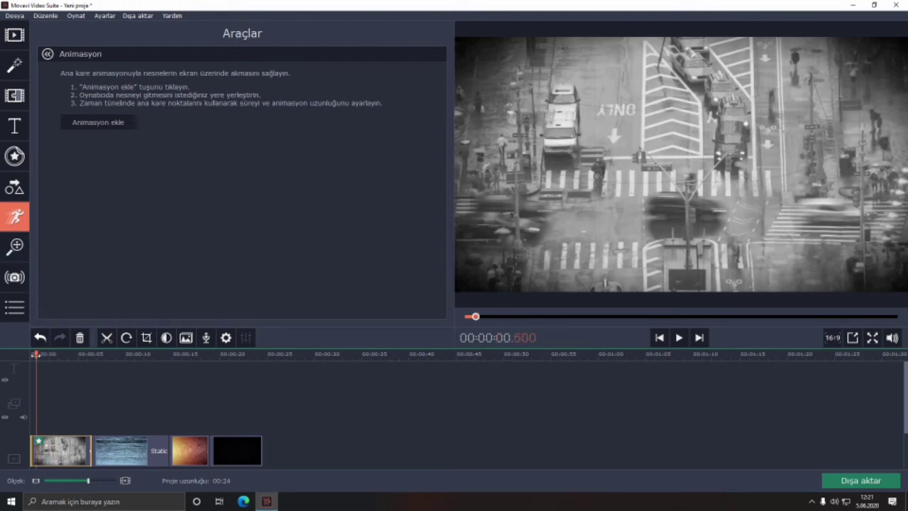
pyautogui.click(79, 338)
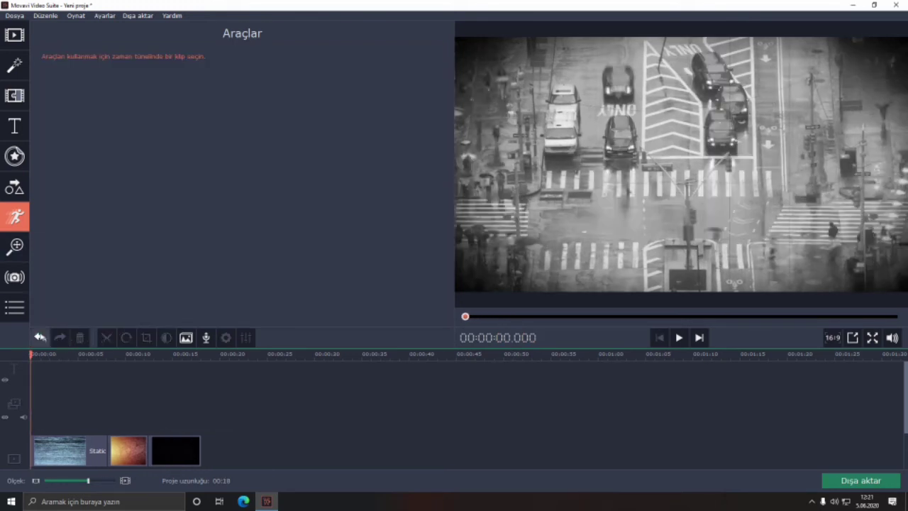
pyautogui.click(40, 338)
pyautogui.click(47, 442)
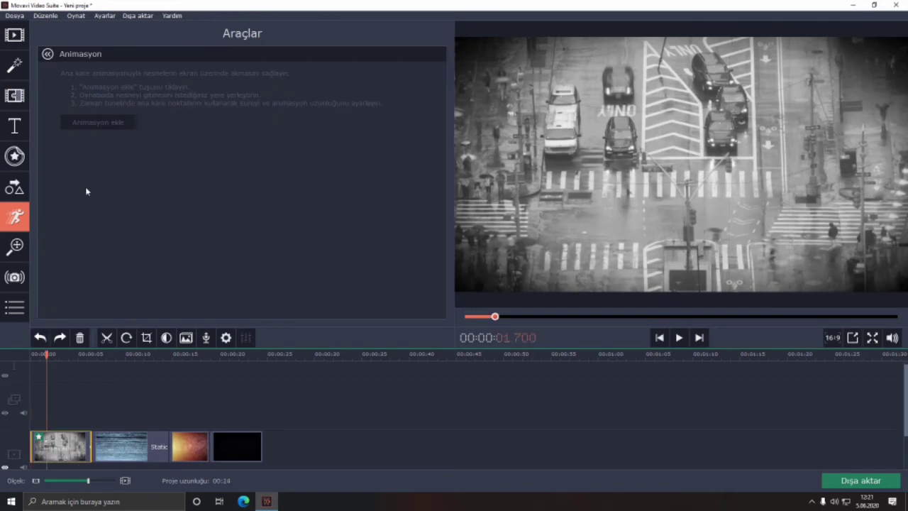
pyautogui.doubleClick(71, 447)
pyautogui.click(14, 217)
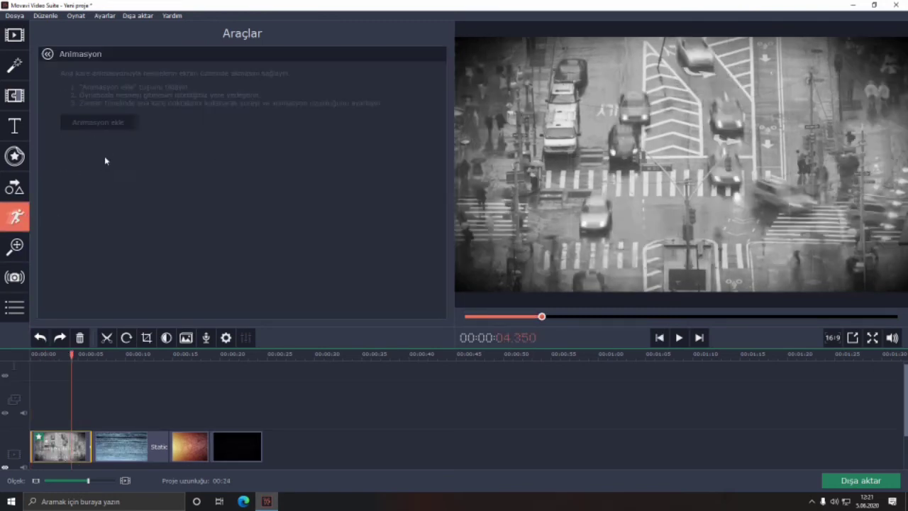
# - Add an animation to the blue static clip at 11.75 seconds, and shift its picture toward the left of the frame
pyautogui.click(132, 442)
pyautogui.click(71, 125)
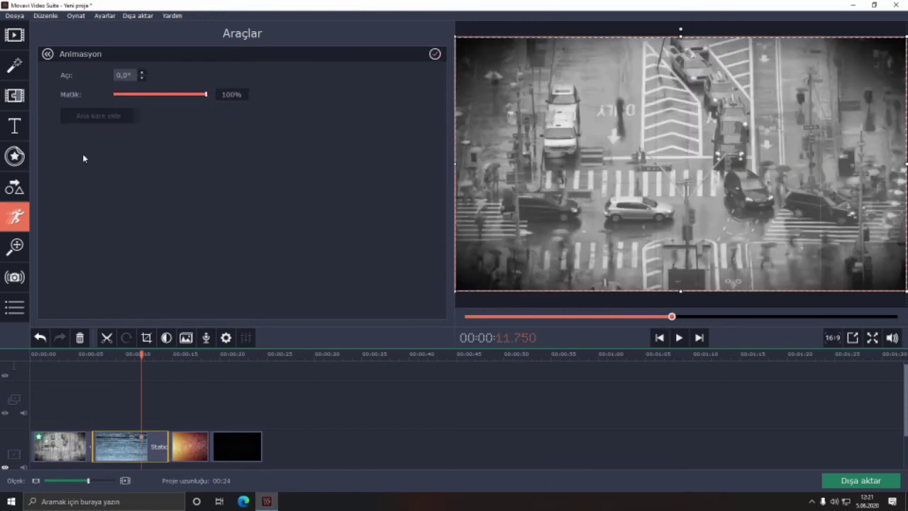
pyautogui.click(142, 423)
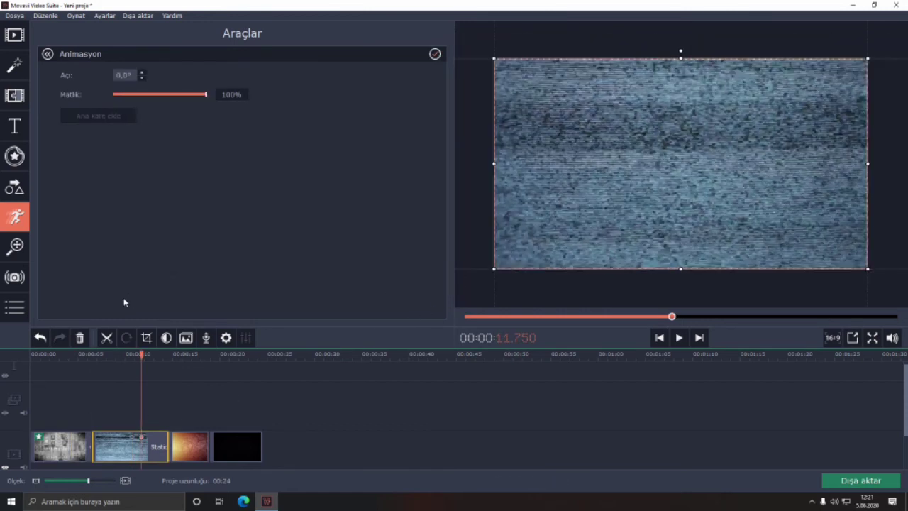
pyautogui.moveTo(813, 177); pyautogui.dragTo(700, 174)
# - Play the animated static clip from shortly before the shift, and undo the animation
pyautogui.click(129, 360)
pyautogui.click(125, 362)
pyautogui.press('space')
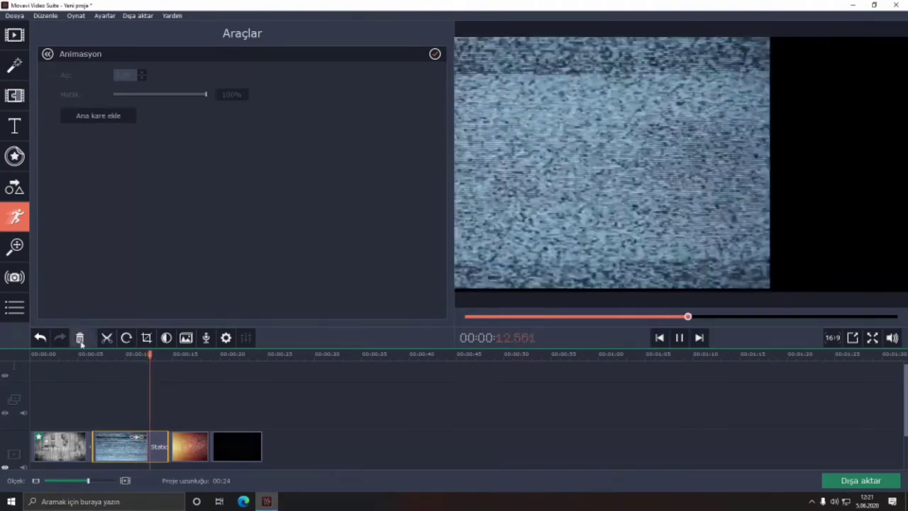
pyautogui.click(40, 338)
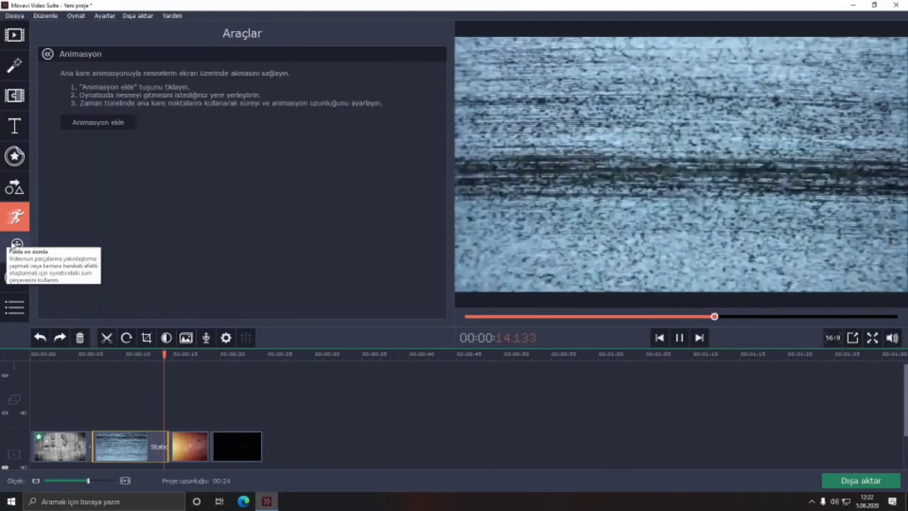
# - Look through the pan-and-zoom options, the stabilization tool and the list of additional tools
pyautogui.click(16, 245)
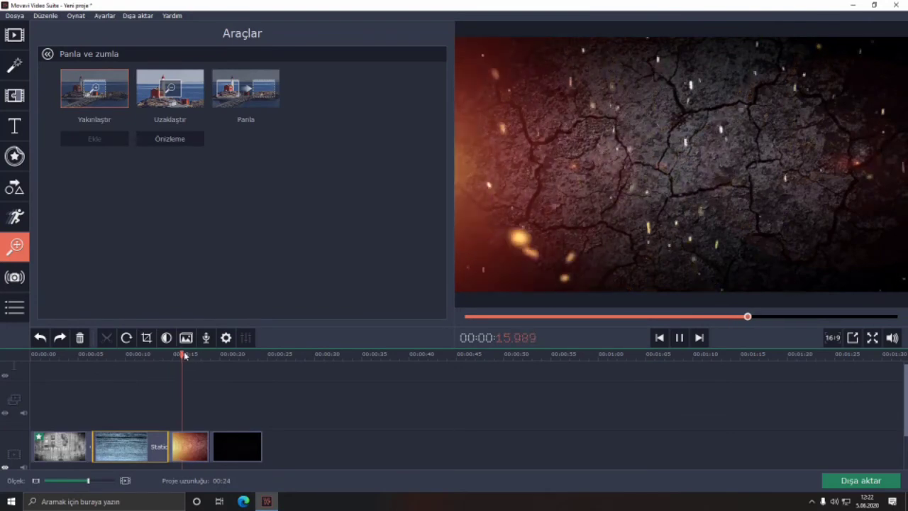
pyautogui.click(8, 277)
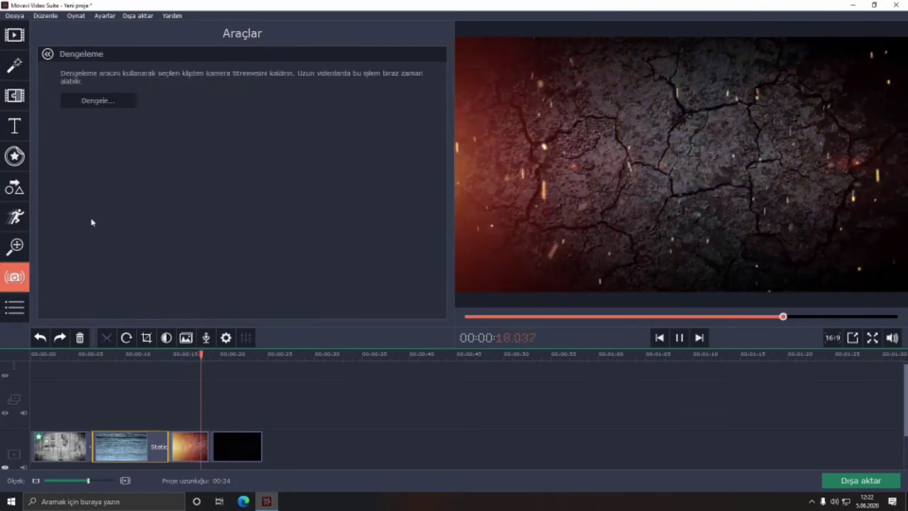
pyautogui.click(60, 337)
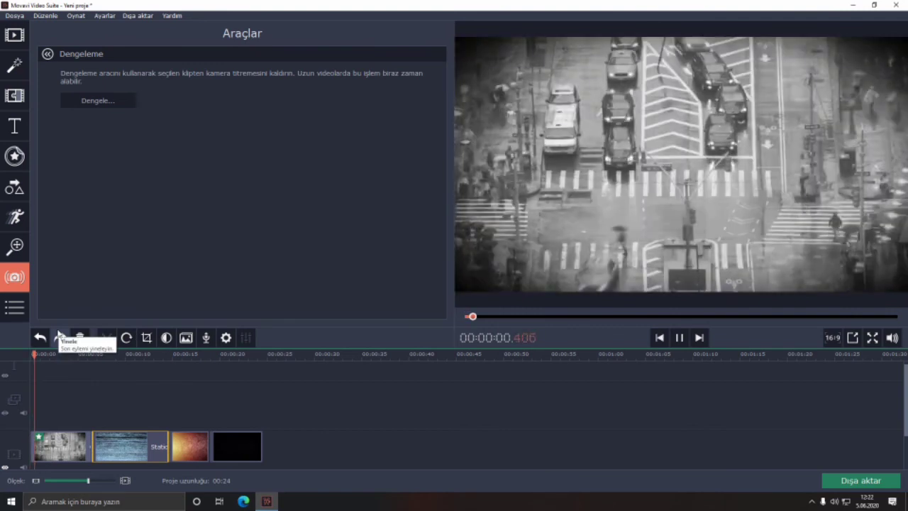
pyautogui.press('space')
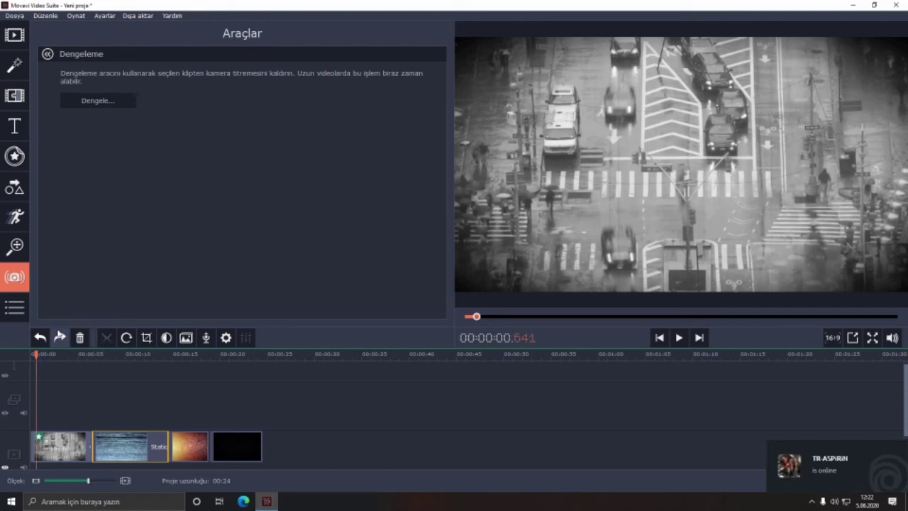
pyautogui.moveTo(4, 317)
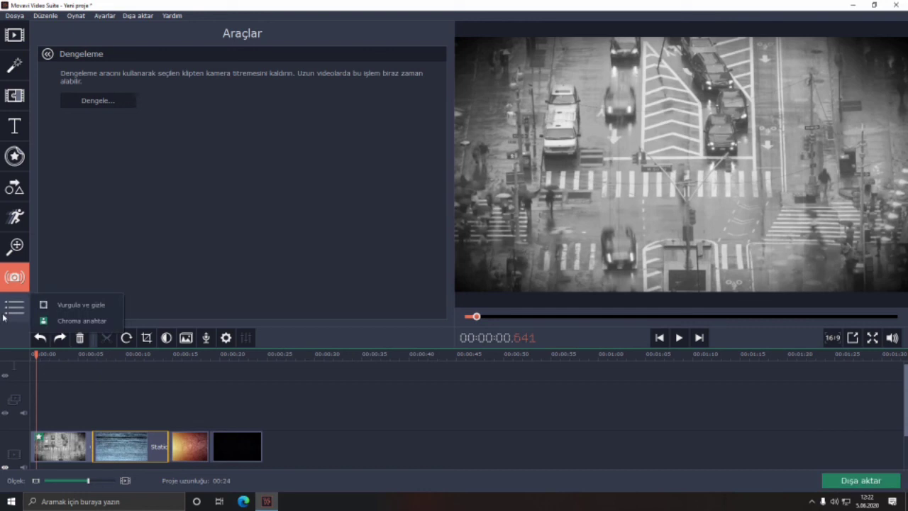